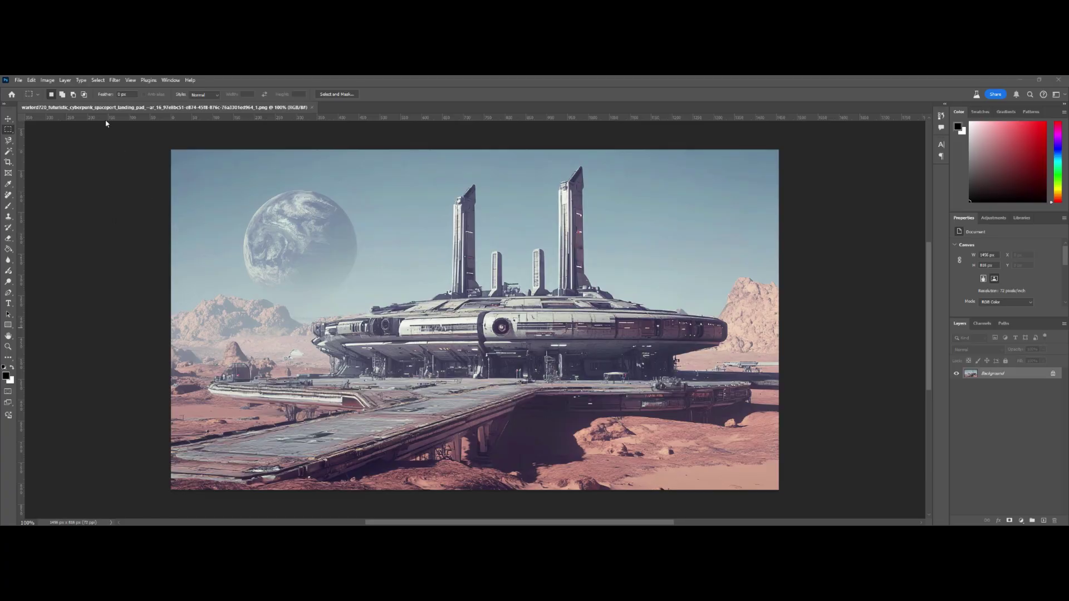
Select the spaceport building with Select Subject, exclude the planet's edge from the selection, and cut the building from the background.
{"action": "left_click", "coordinate": [98, 81]}
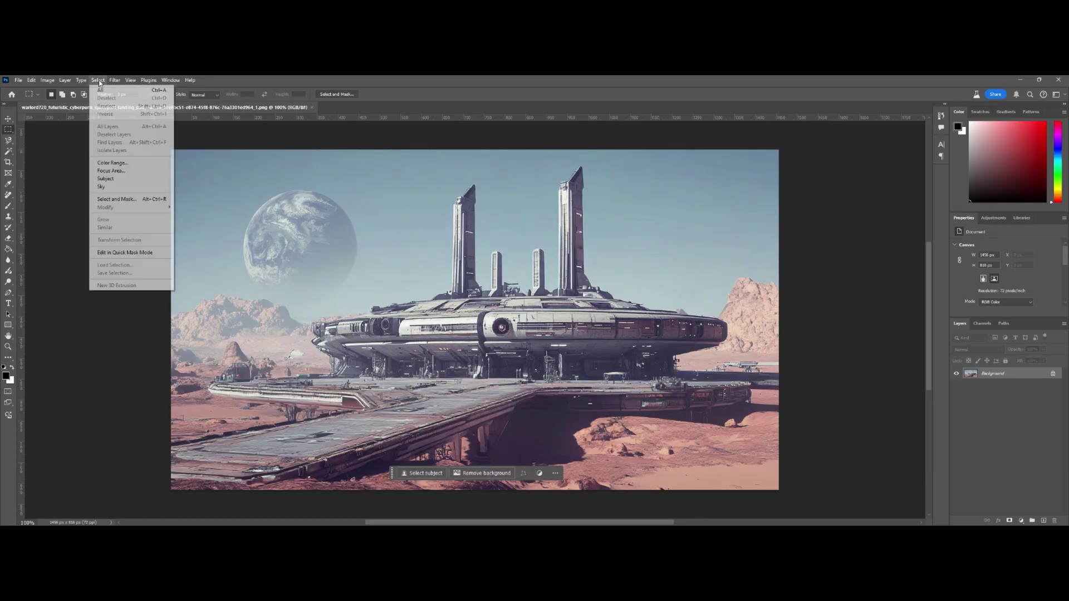
{"action": "left_click", "coordinate": [106, 179]}
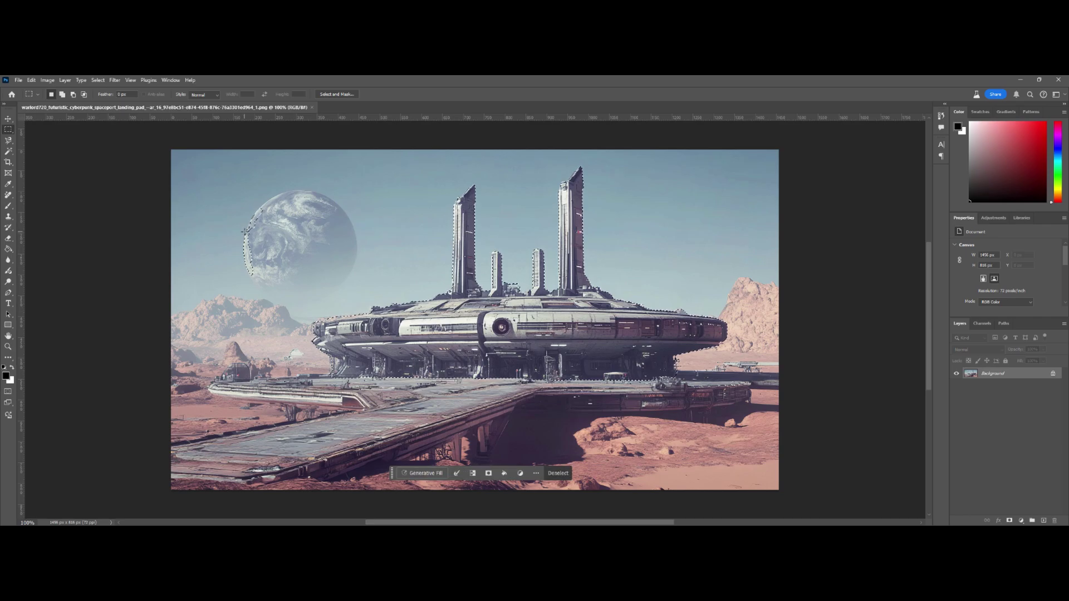
{"action": "left_click_drag", "start_coordinate": [228, 202], "coordinate": [276, 277], "text": "alt"}
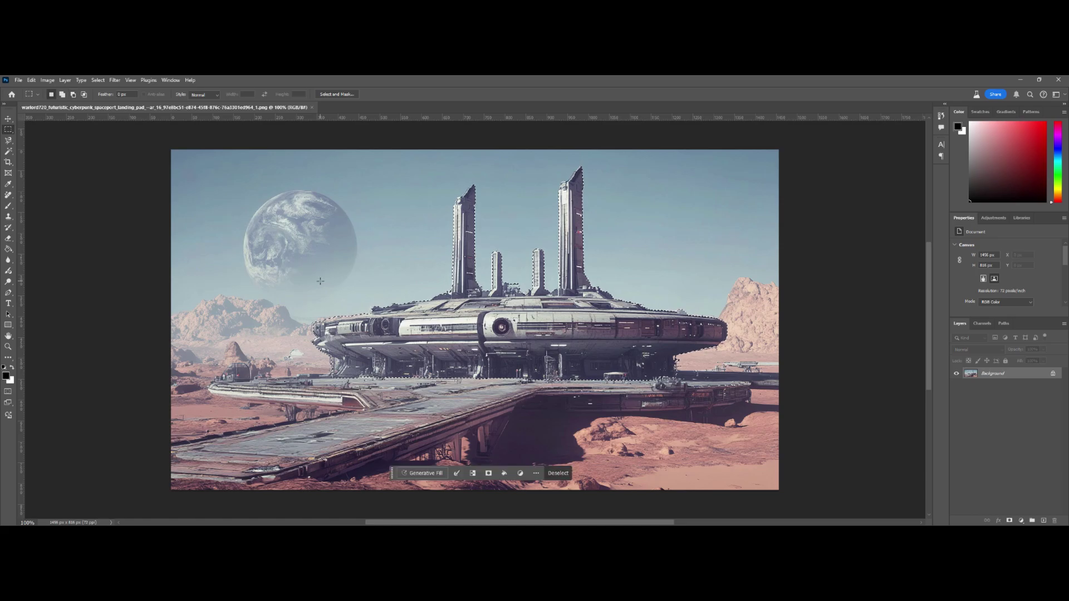
{"action": "key", "text": "ctrl+BackSpace"}
{"action": "key", "text": "ctrl+d"}
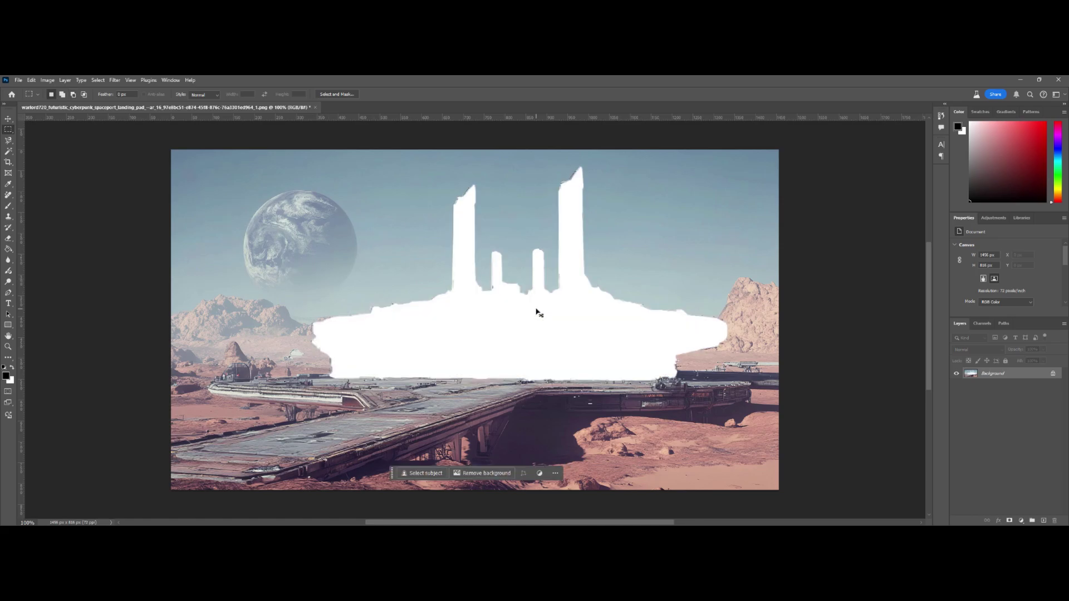
Paste the cut building in place on a new layer and hide that layer.
{"action": "left_click", "coordinate": [1043, 520]}
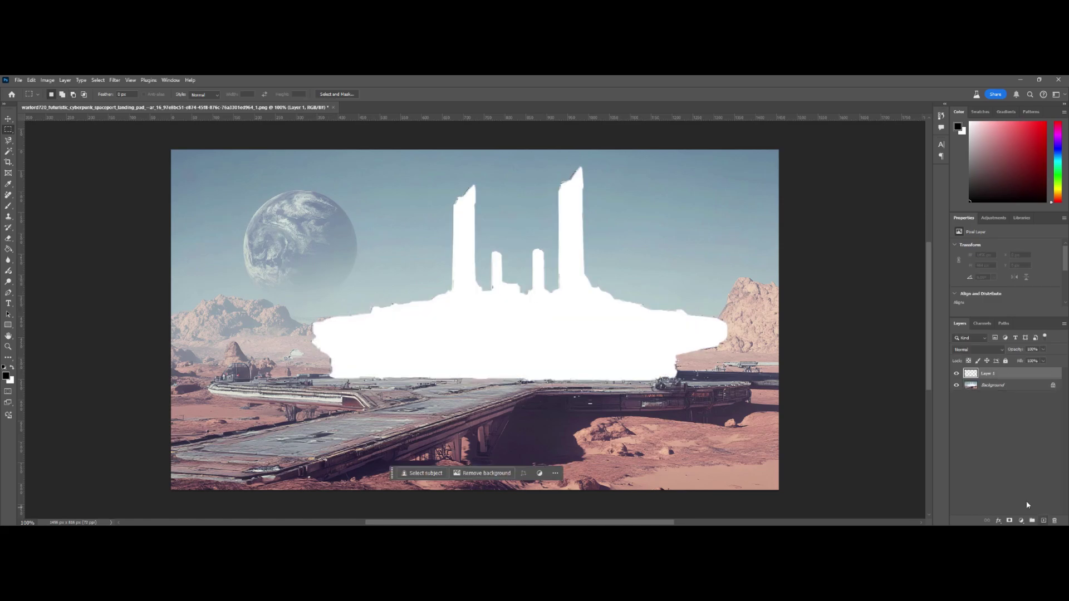
{"action": "key", "text": "ctrl+shift+v"}
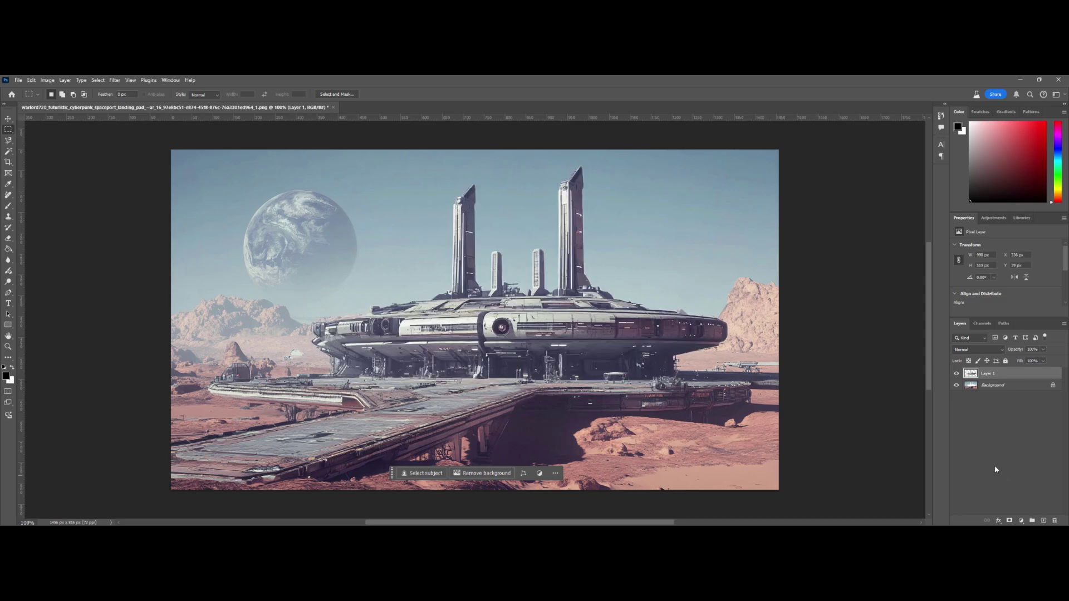
{"action": "left_click", "coordinate": [956, 374]}
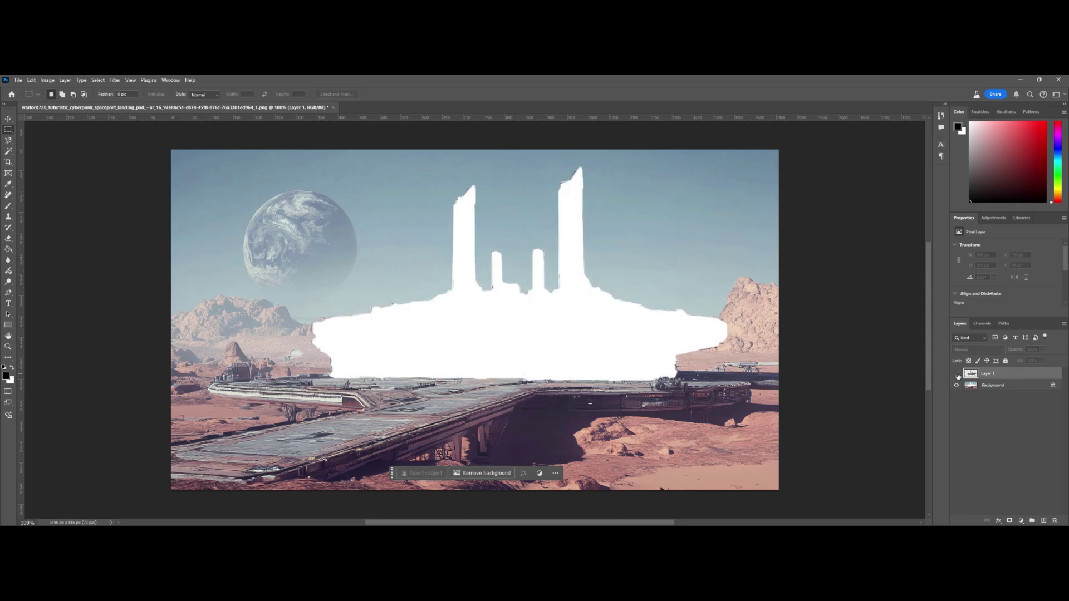
With the Background layer active, place two vertical and two horizontal guides framing the edges of the planet.
{"action": "left_click", "coordinate": [996, 385]}
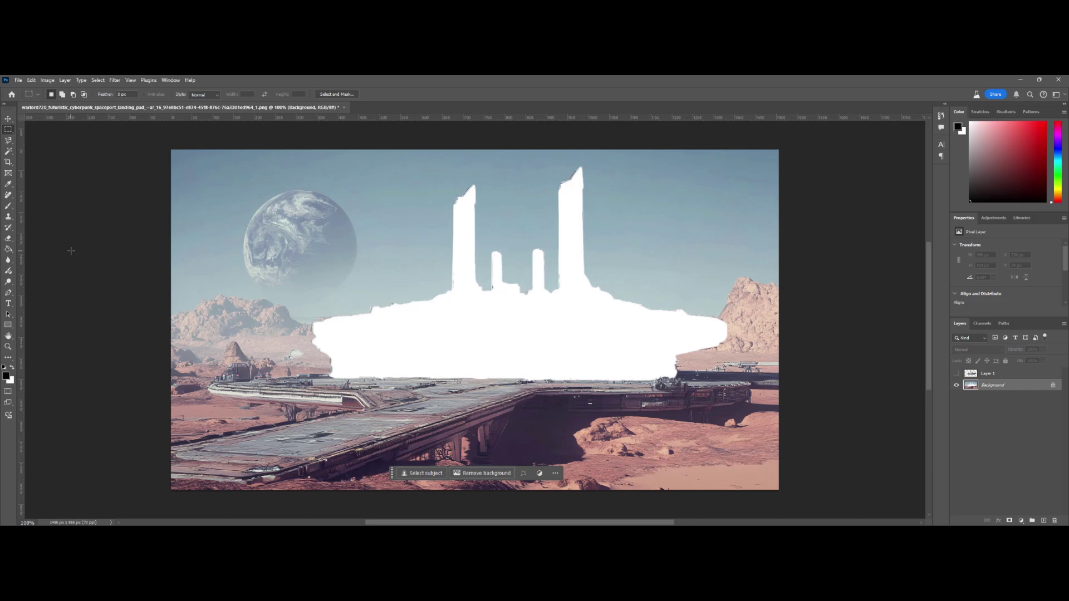
{"action": "left_click_drag", "start_coordinate": [21, 279], "coordinate": [243, 308]}
{"action": "left_click_drag", "start_coordinate": [22, 341], "coordinate": [356, 359]}
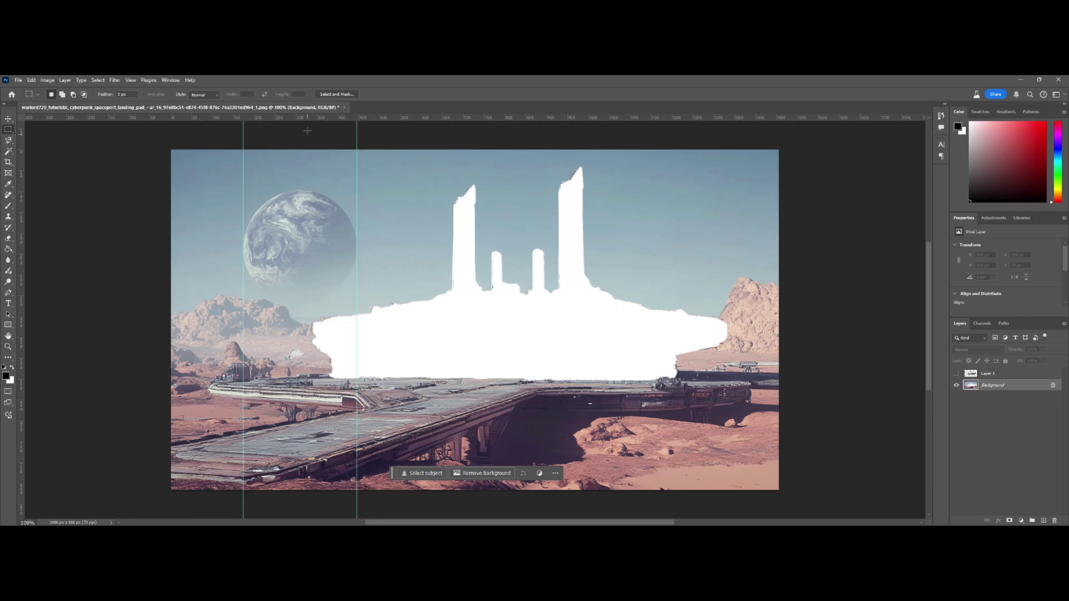
{"action": "left_click_drag", "start_coordinate": [308, 116], "coordinate": [313, 295]}
{"action": "left_click_drag", "start_coordinate": [308, 122], "coordinate": [329, 190]}
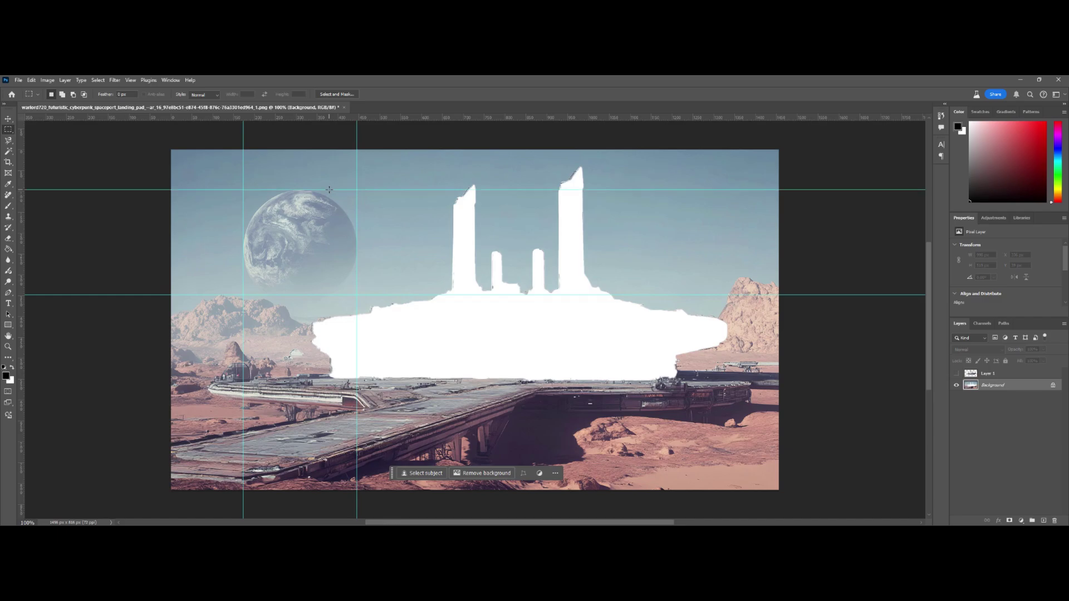
Select the planet with an elliptical marquee fitted to the guides, cut it from the background, and hide the guides.
{"action": "right_click", "coordinate": [8, 134]}
{"action": "left_click", "coordinate": [44, 139]}
{"action": "left_click_drag", "start_coordinate": [243, 190], "coordinate": [356, 295]}
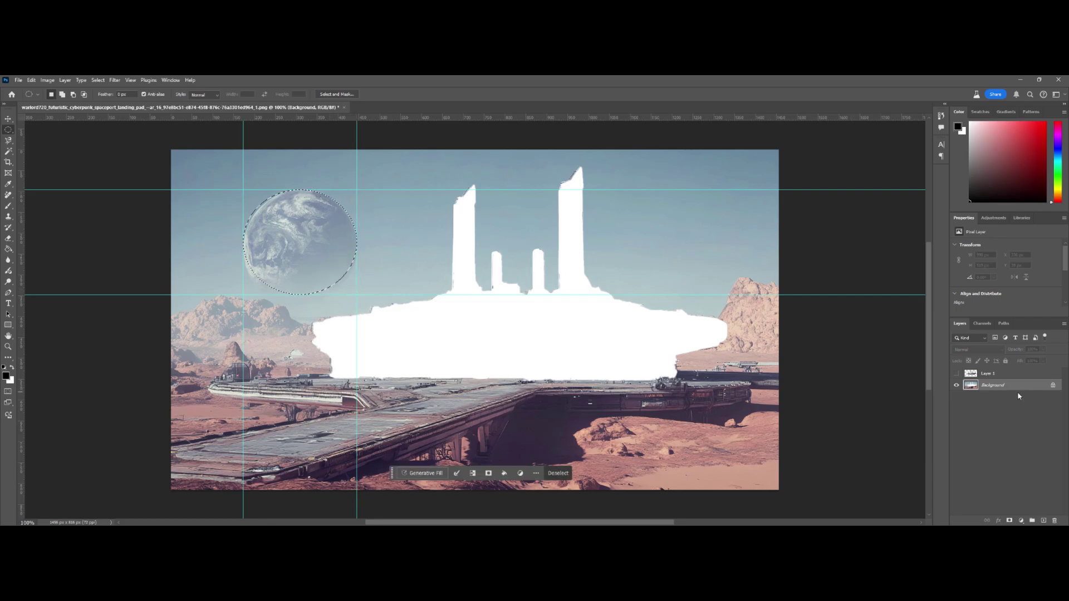
{"action": "key", "text": "ctrl+BackSpace"}
{"action": "key", "text": "ctrl+d"}
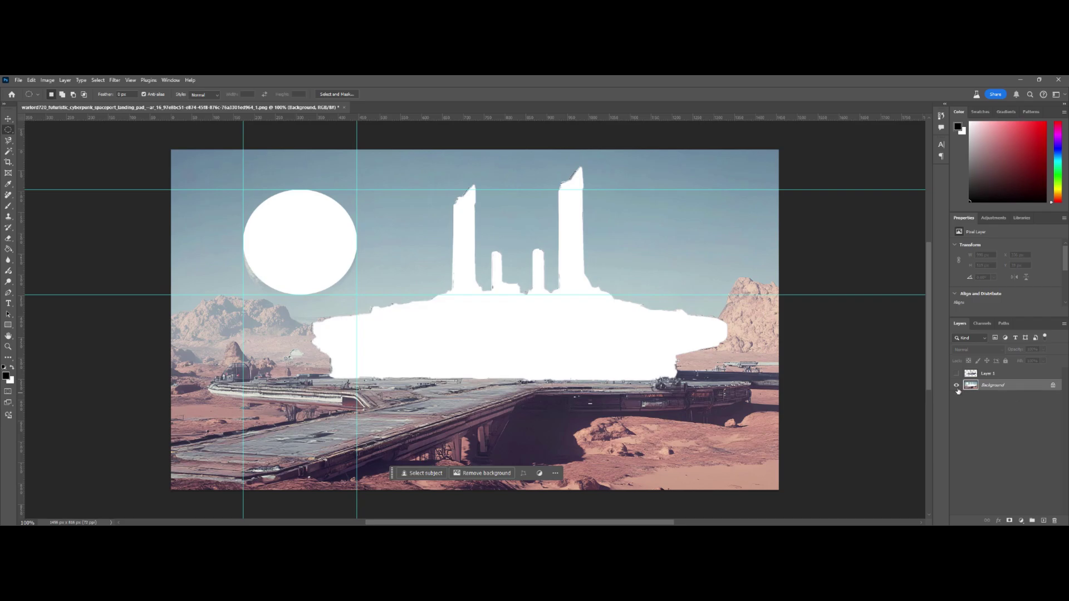
{"action": "key", "text": "ctrl+semicolon"}
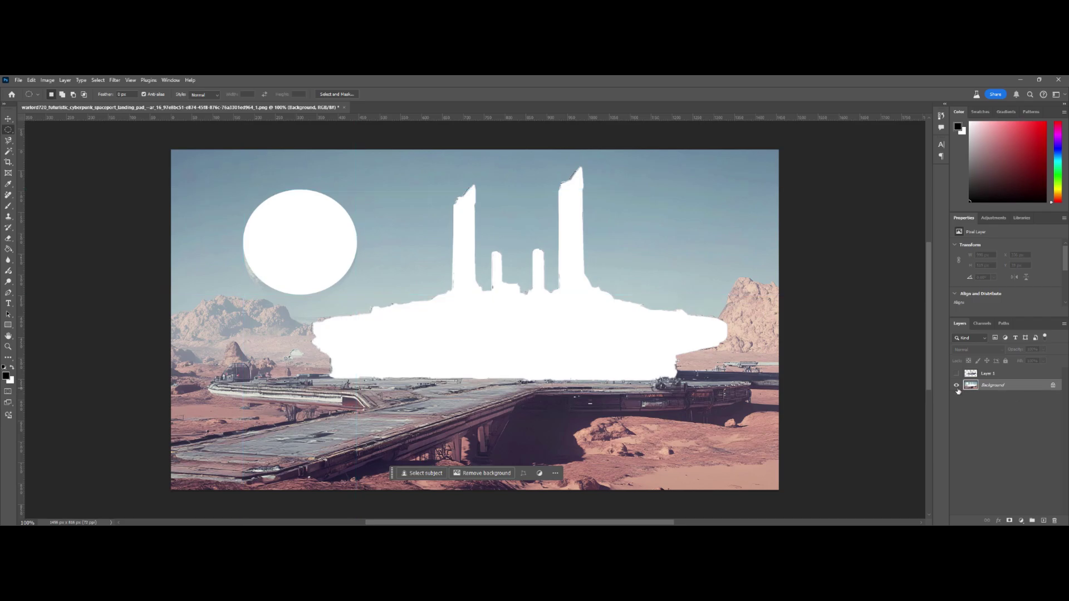
Paste the cut planet in its original position on a new layer and hide that layer.
{"action": "left_click", "coordinate": [1044, 520]}
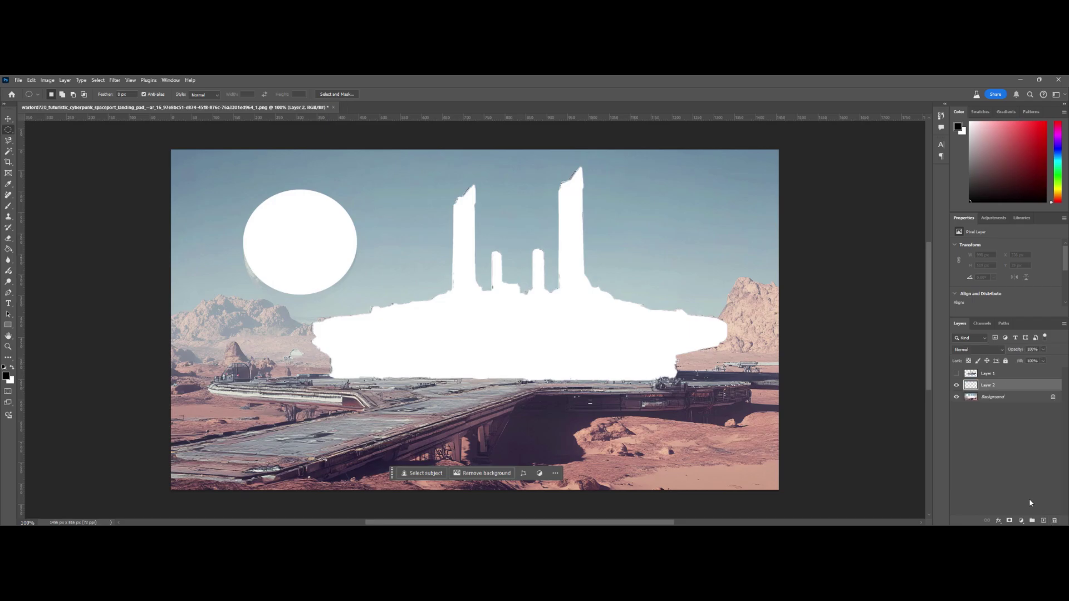
{"action": "key", "text": "ctrl+v"}
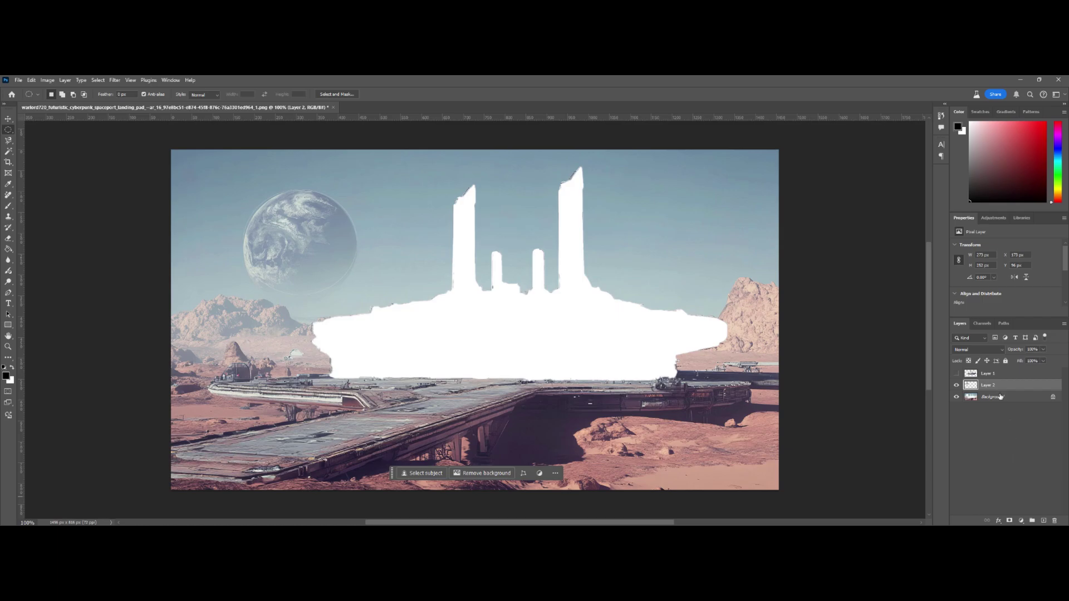
{"action": "left_click", "coordinate": [956, 385]}
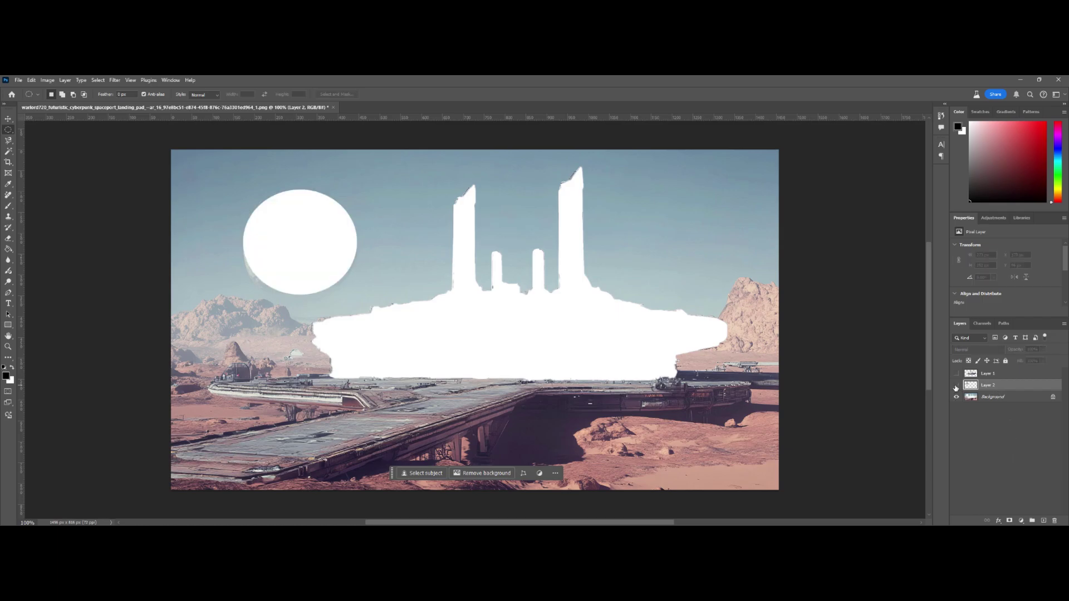
Use Generative Fill without a prompt on a rectangular selection around both white gaps, and keep the second variation.
{"action": "right_click", "coordinate": [7, 131]}
{"action": "left_click", "coordinate": [42, 131]}
{"action": "left_click_drag", "start_coordinate": [220, 156], "coordinate": [731, 380]}
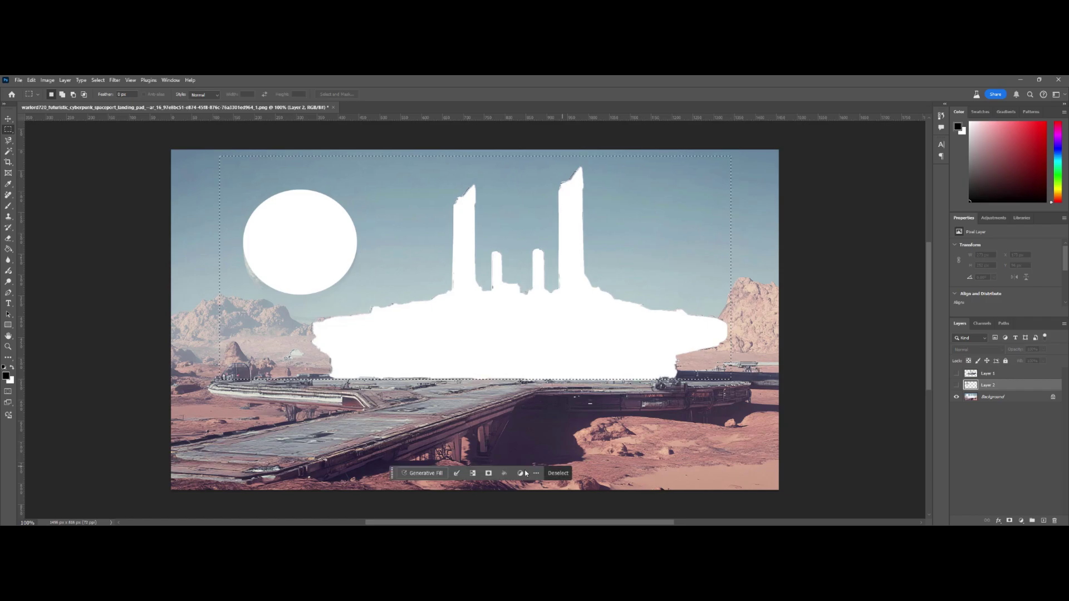
{"action": "left_click", "coordinate": [422, 473]}
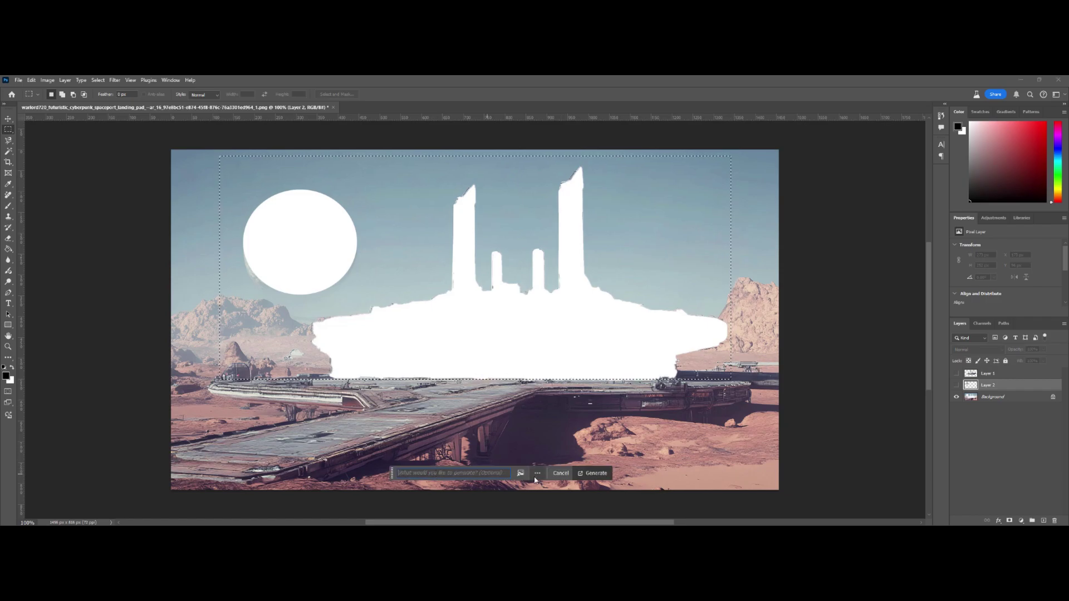
{"action": "left_click", "coordinate": [592, 473]}
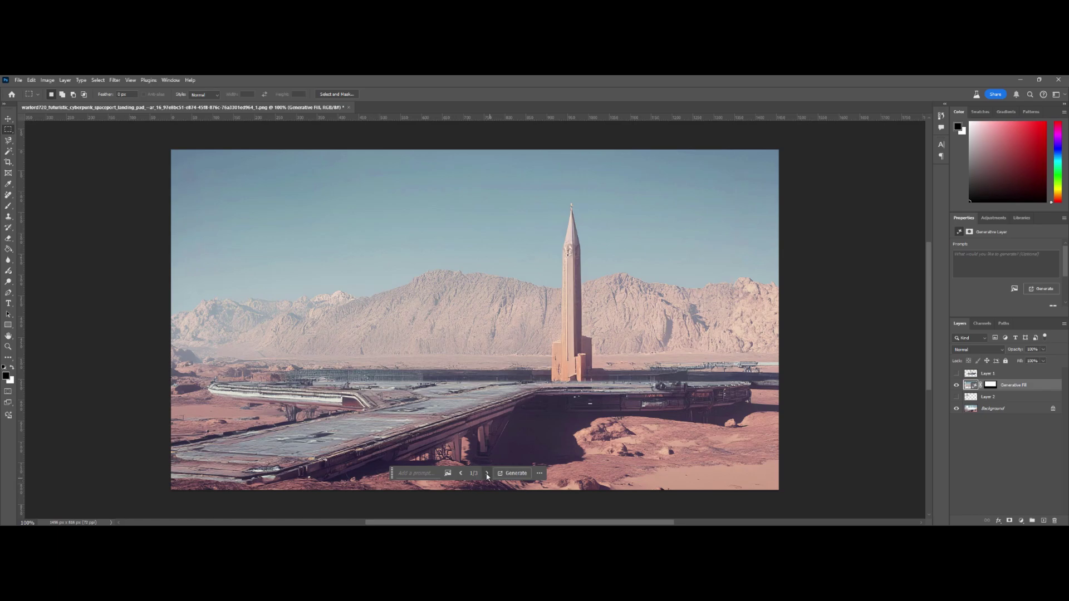
{"action": "left_click", "coordinate": [487, 473]}
{"action": "left_click", "coordinate": [487, 474]}
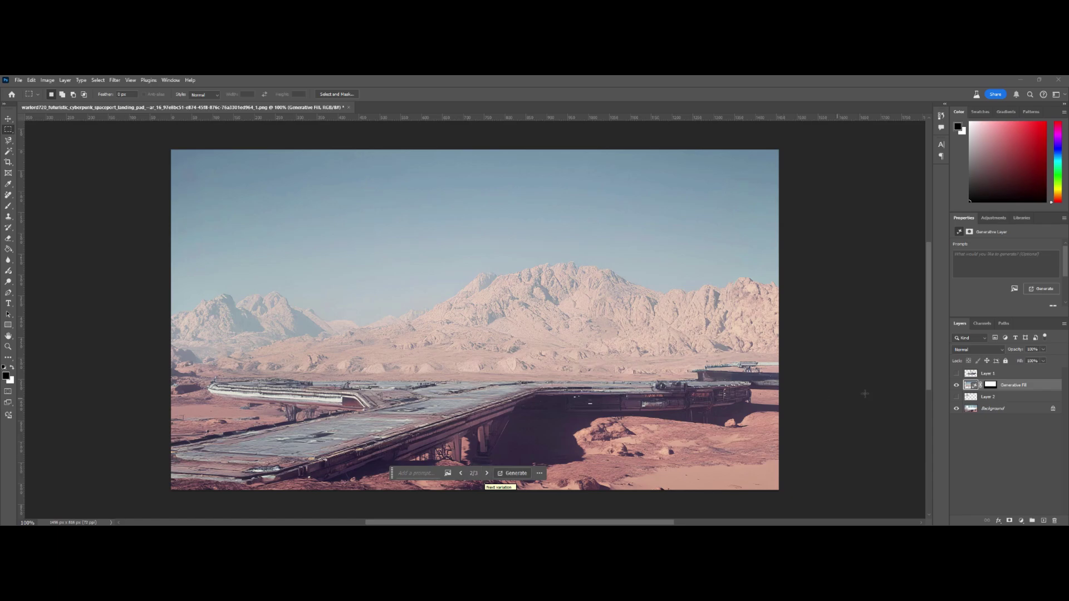
Move the Generative Fill layer directly above the background and merge the visible layers.
{"action": "left_click_drag", "start_coordinate": [1014, 386], "coordinate": [1009, 401]}
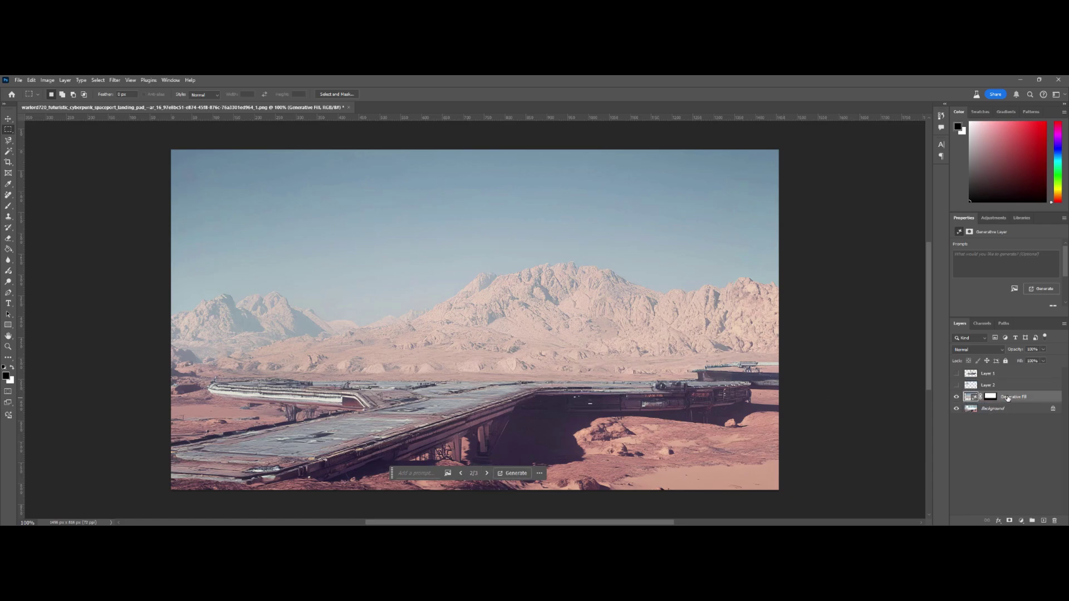
{"action": "right_click", "coordinate": [1008, 397]}
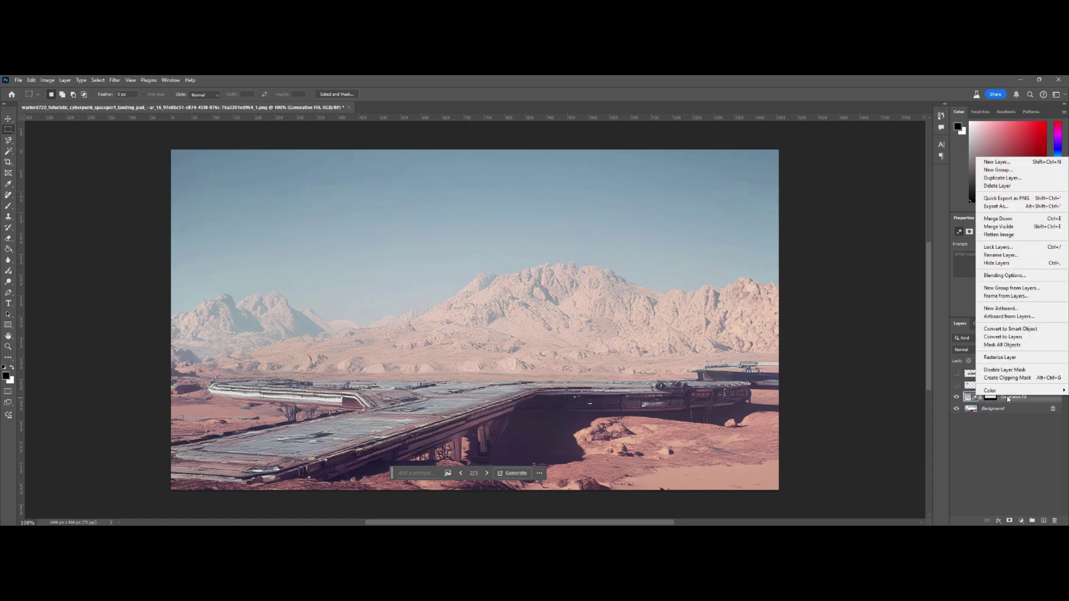
{"action": "left_click", "coordinate": [987, 227]}
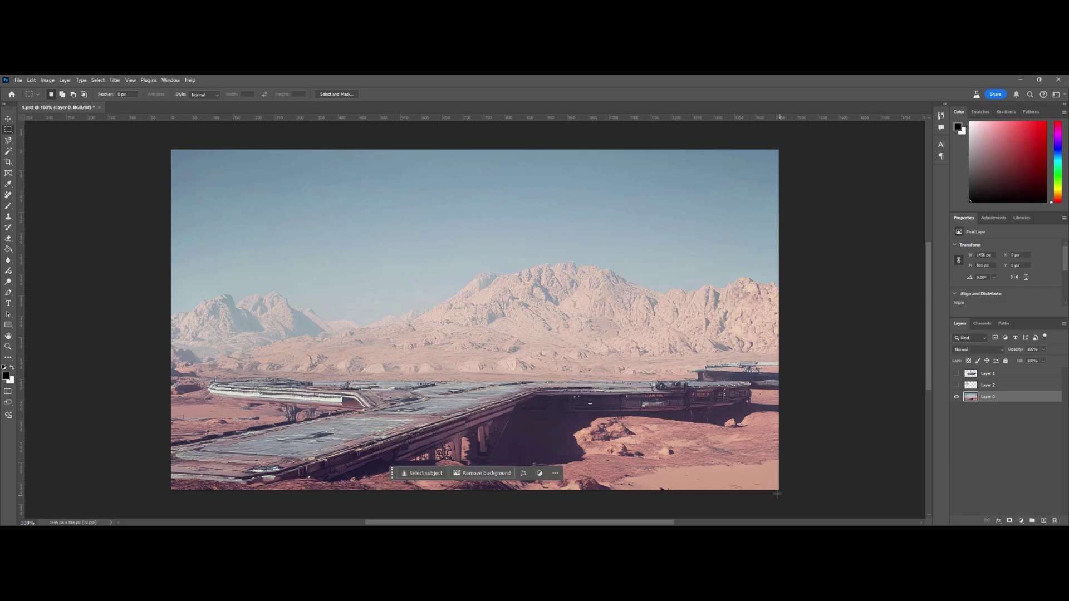
Cut the ground and landing pad below the mountains onto a new hidden layer, and make the mountain layer Layer 0 active.
{"action": "left_click_drag", "start_coordinate": [779, 491], "coordinate": [141, 357]}
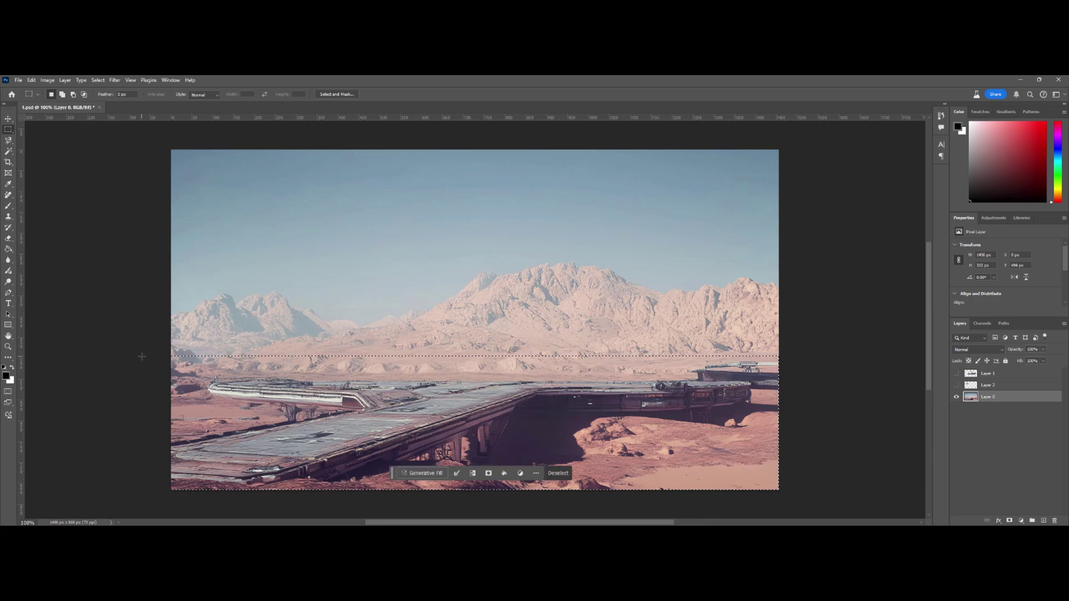
{"action": "key", "text": "ctrl+x"}
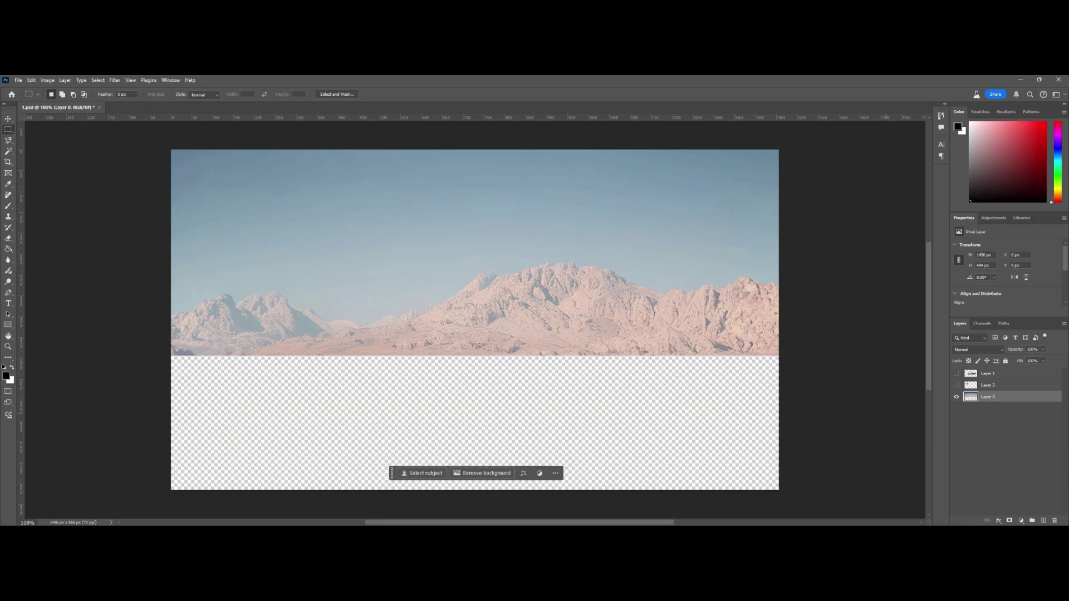
{"action": "left_click", "coordinate": [1043, 521]}
{"action": "key", "text": "ctrl+v"}
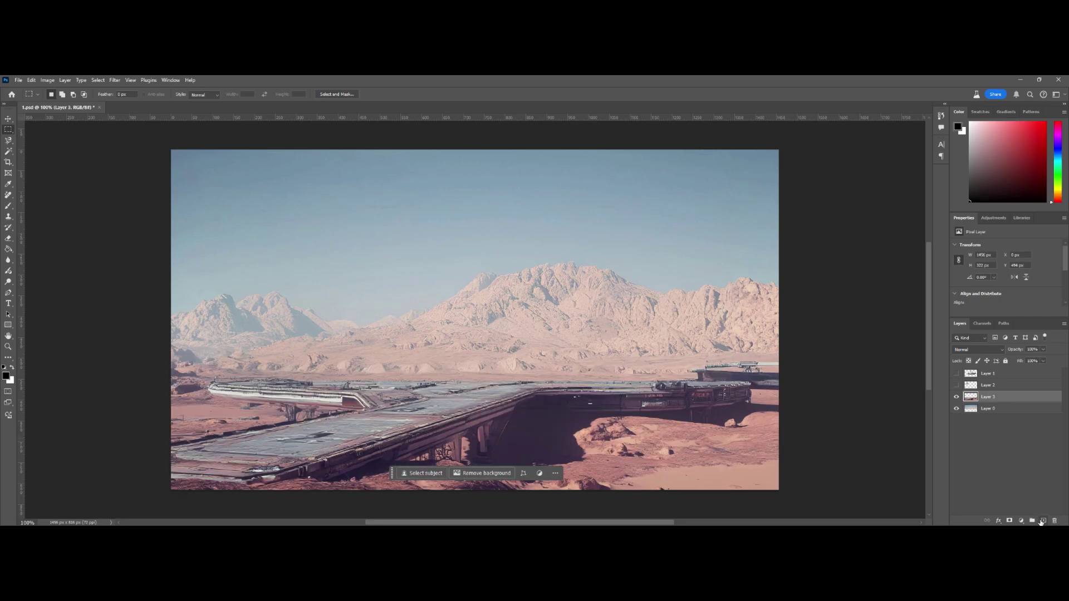
{"action": "left_click", "coordinate": [957, 397]}
{"action": "left_click", "coordinate": [997, 409]}
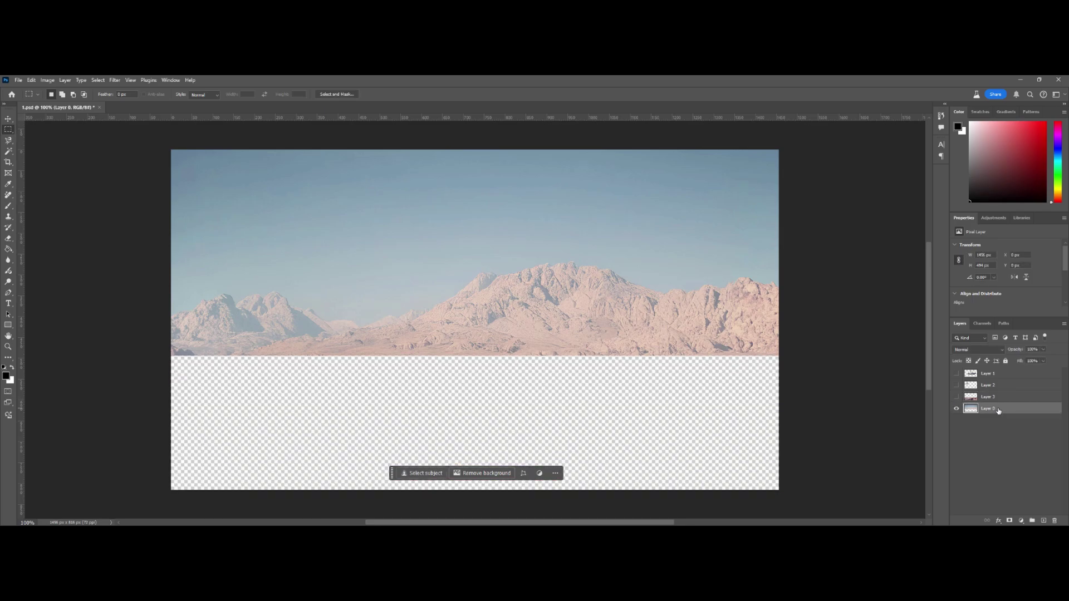
{"action": "left_click", "coordinate": [96, 81]}
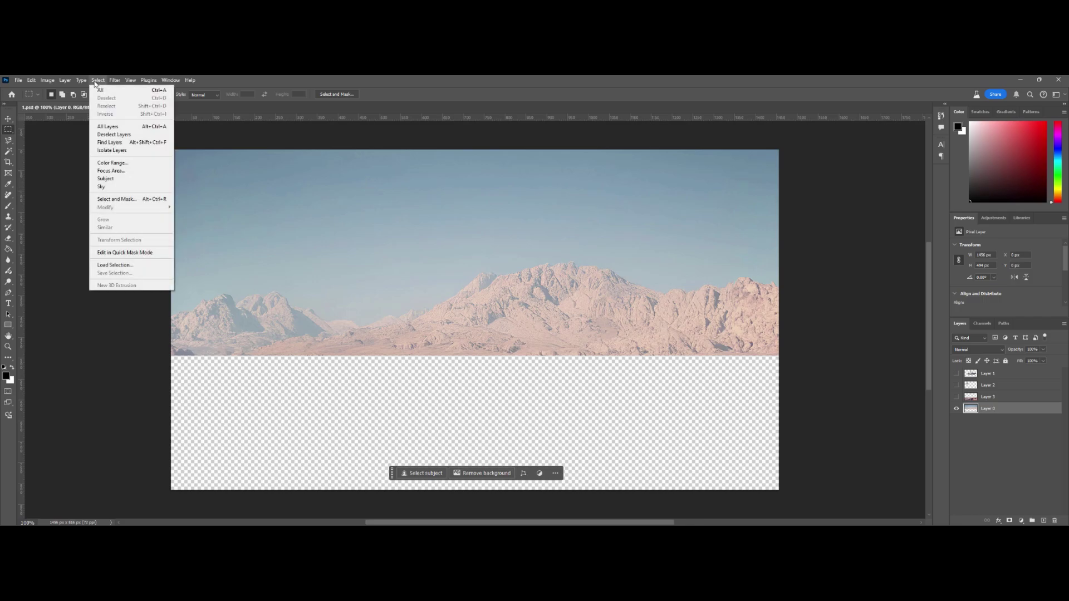
{"action": "left_click", "coordinate": [105, 179]}
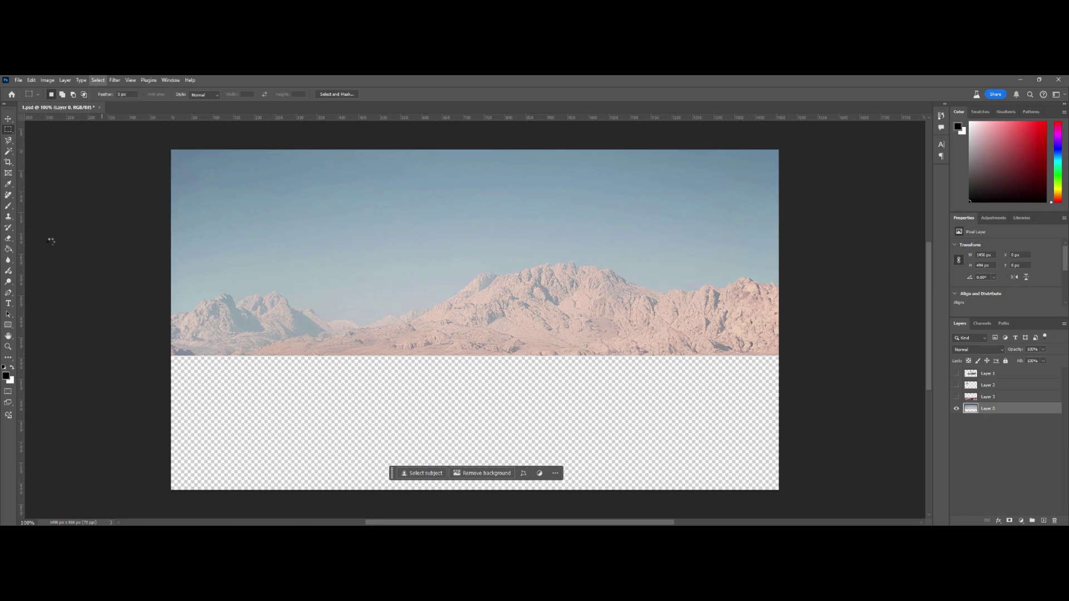
{"action": "left_click", "coordinate": [183, 380]}
Select the sky above the mountains with Select Sky and cut it from Layer 0.
{"action": "left_click", "coordinate": [98, 80]}
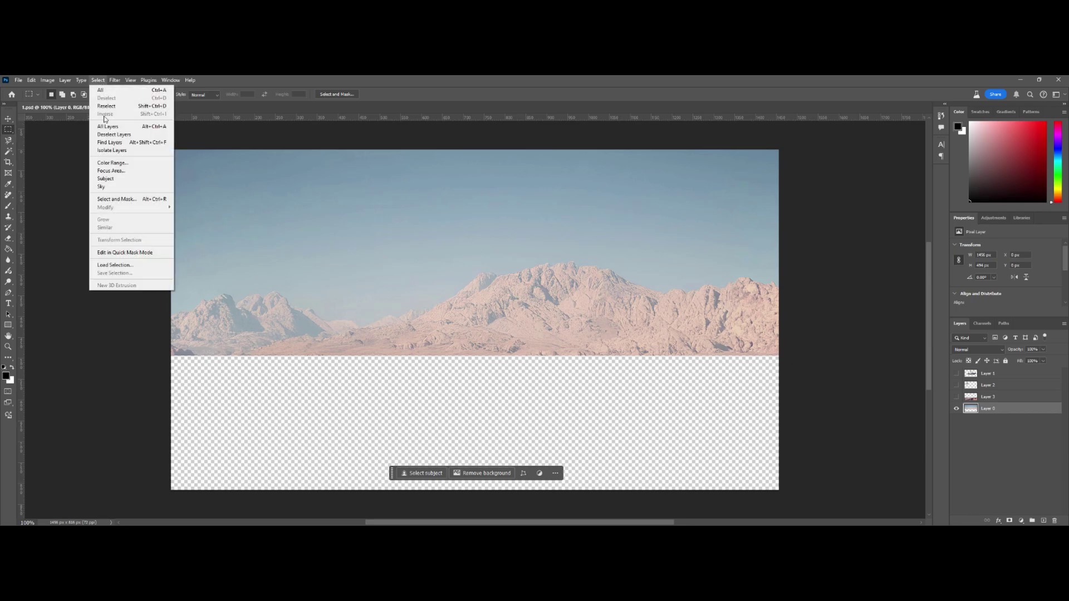
{"action": "left_click", "coordinate": [100, 187]}
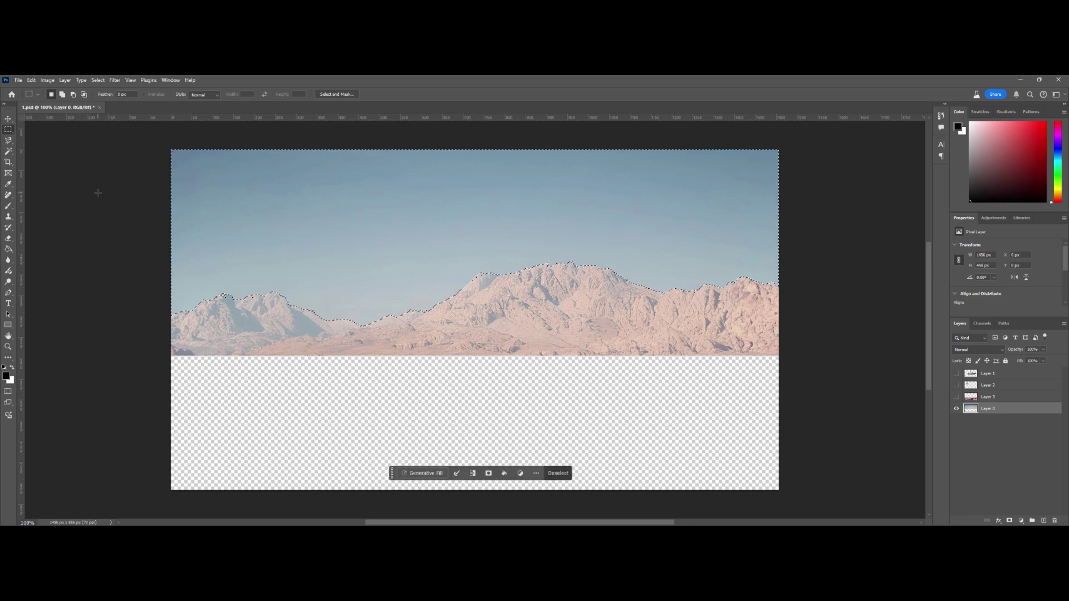
{"action": "key", "text": "Delete"}
{"action": "key", "text": "ctrl+d"}
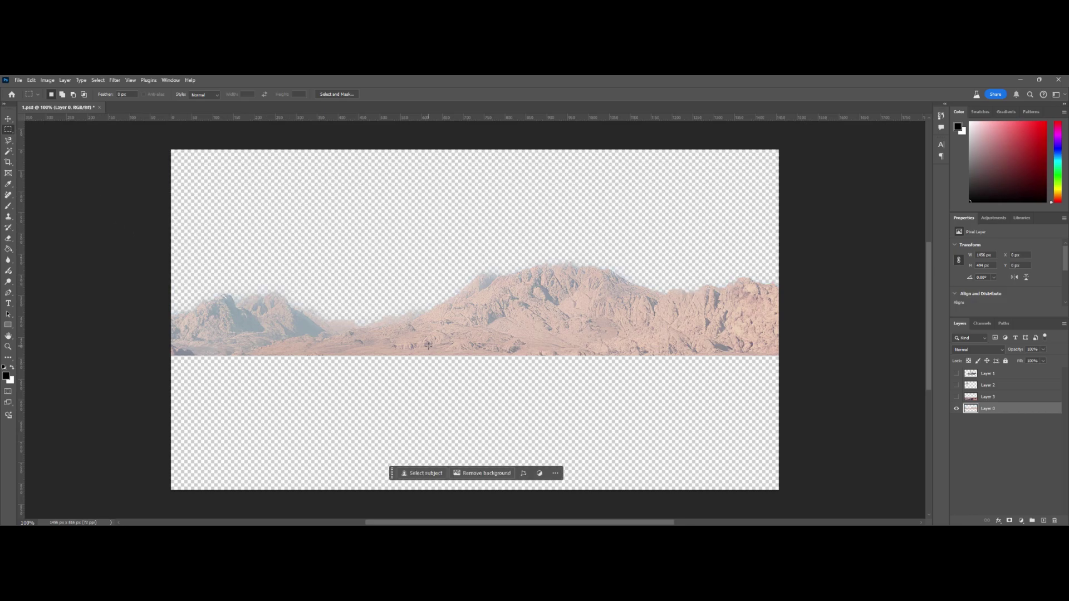
Paste the sky on a new layer, move it beneath the mountain layer, and hide the mountains.
{"action": "left_click", "coordinate": [1043, 520]}
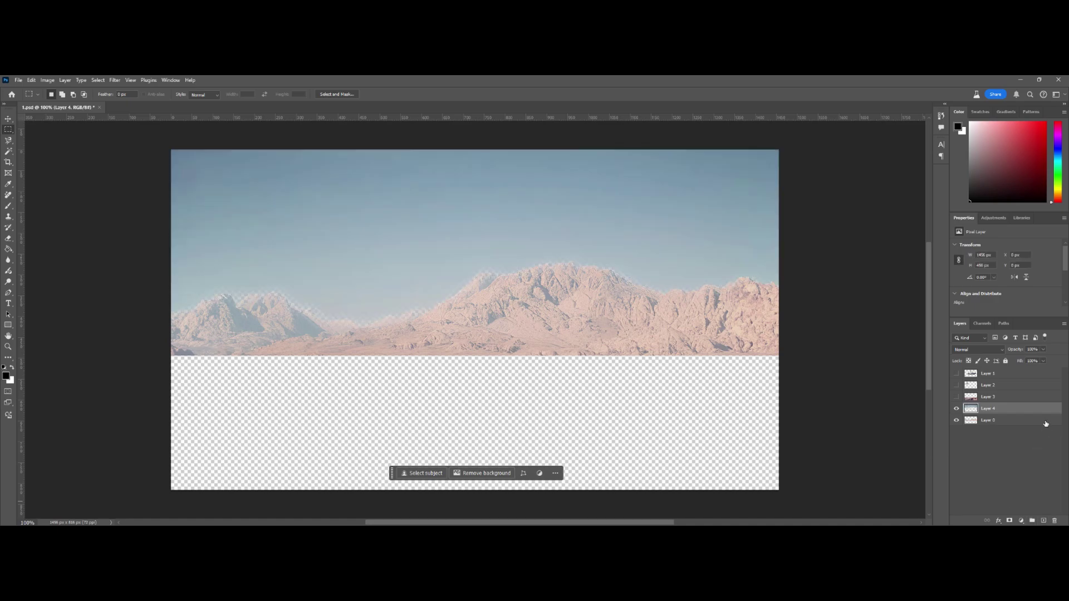
{"action": "left_click_drag", "start_coordinate": [1015, 409], "coordinate": [1000, 439]}
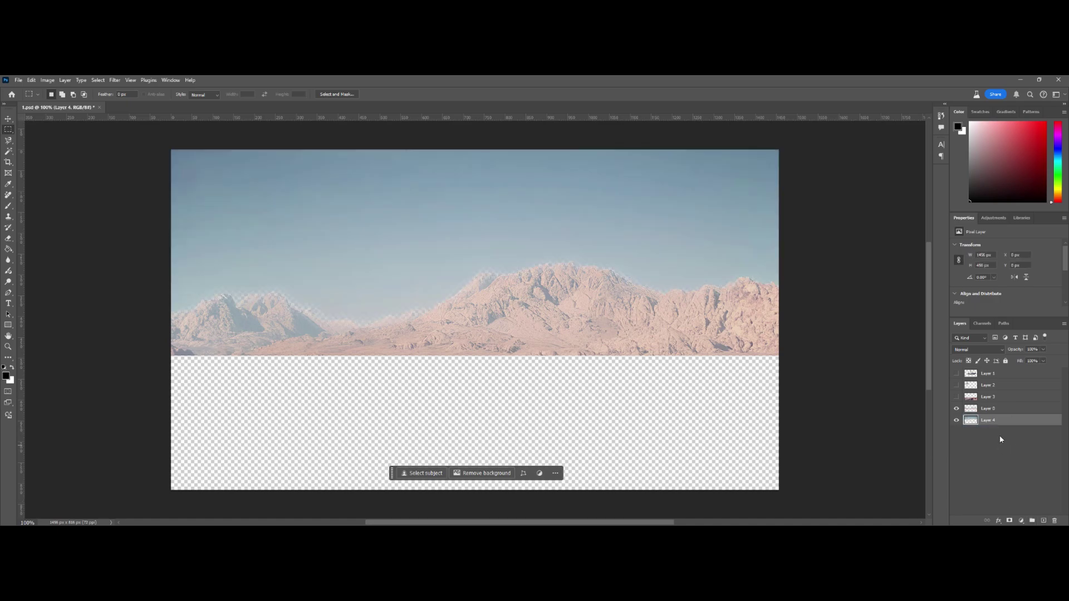
{"action": "left_click", "coordinate": [956, 409]}
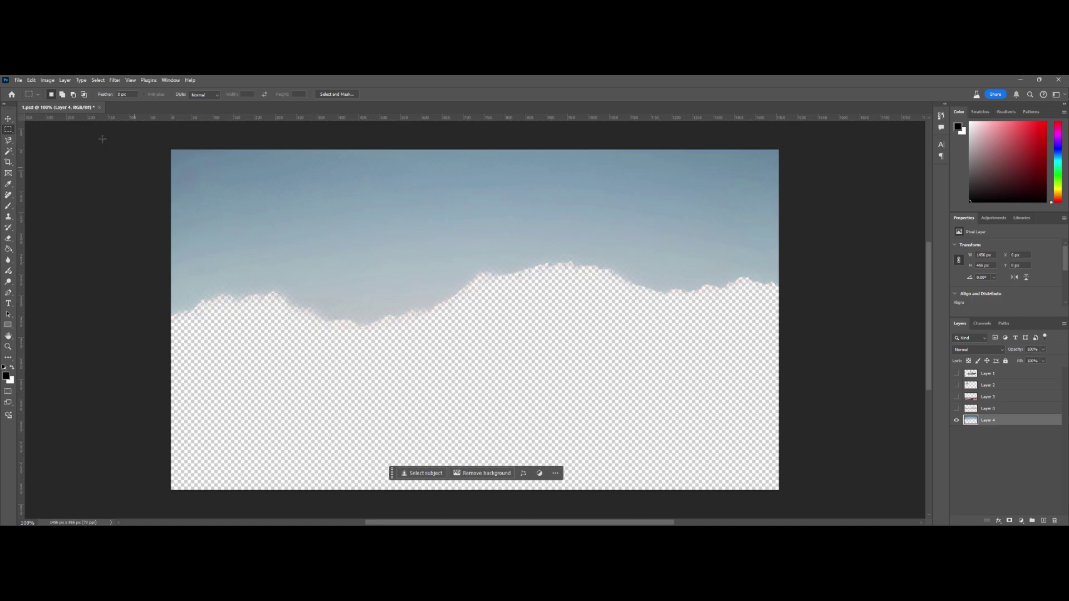
Delete the uneven lower part of the sky on Layer 4 and stretch the remaining sky down to fill the canvas.
{"action": "left_click_drag", "start_coordinate": [783, 383], "coordinate": [128, 256]}
{"action": "key", "text": "Delete"}
{"action": "key", "text": "ctrl+d"}
{"action": "key", "text": "ctrl+t"}
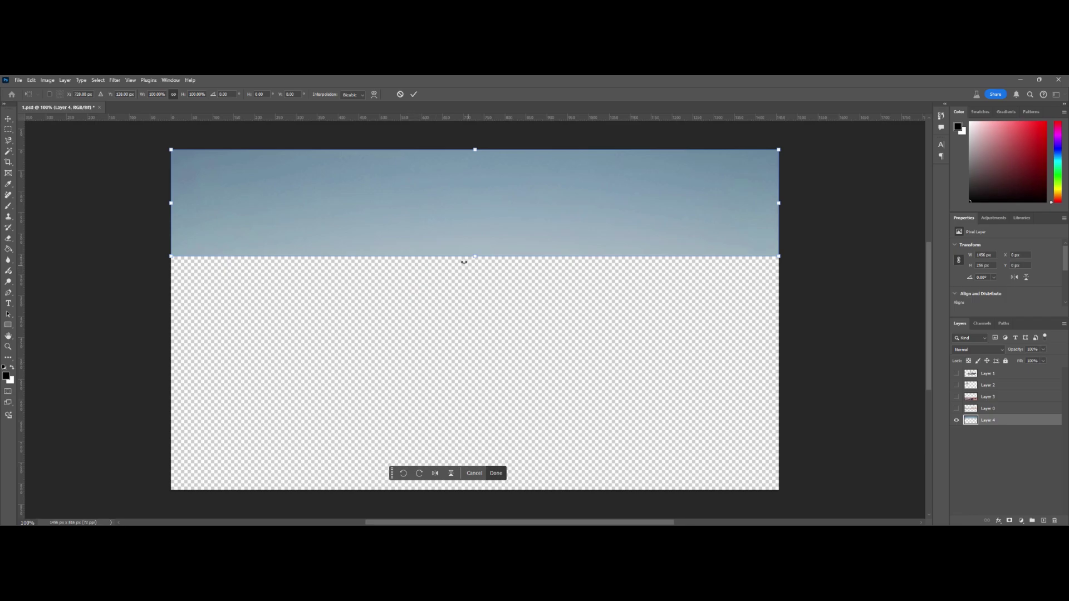
{"action": "left_click_drag", "start_coordinate": [476, 256], "coordinate": [487, 490]}
{"action": "left_click", "coordinate": [413, 95]}
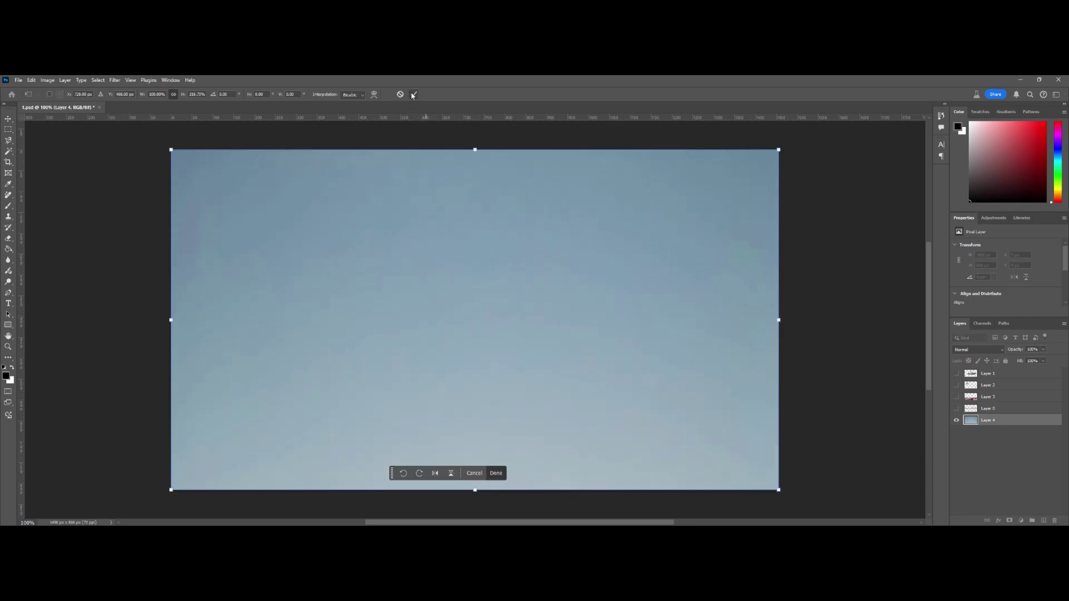
Show all the hidden layers and place the ground layer, Layer 3, beneath the mountain layer.
{"action": "left_click", "coordinate": [957, 408]}
{"action": "left_click", "coordinate": [956, 396]}
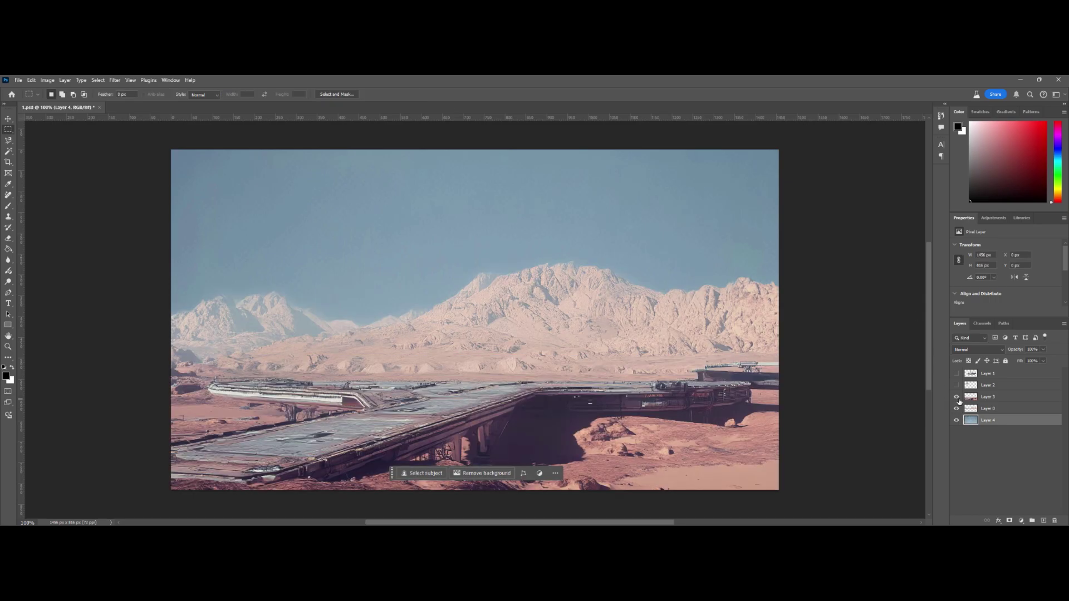
{"action": "left_click_drag", "start_coordinate": [1000, 397], "coordinate": [999, 413]}
{"action": "left_click", "coordinate": [956, 385]}
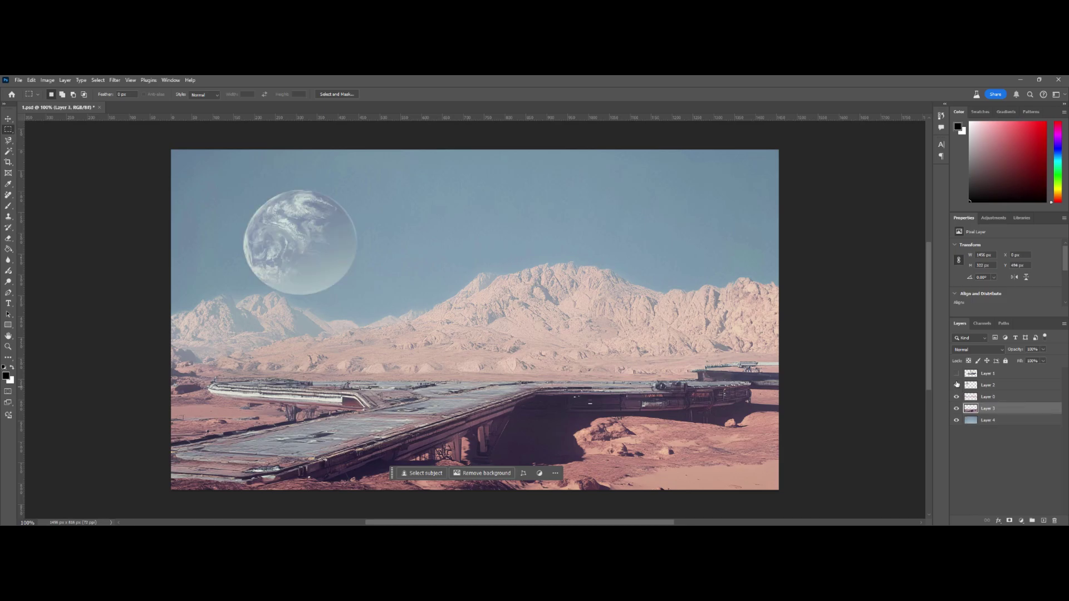
{"action": "left_click", "coordinate": [957, 374]}
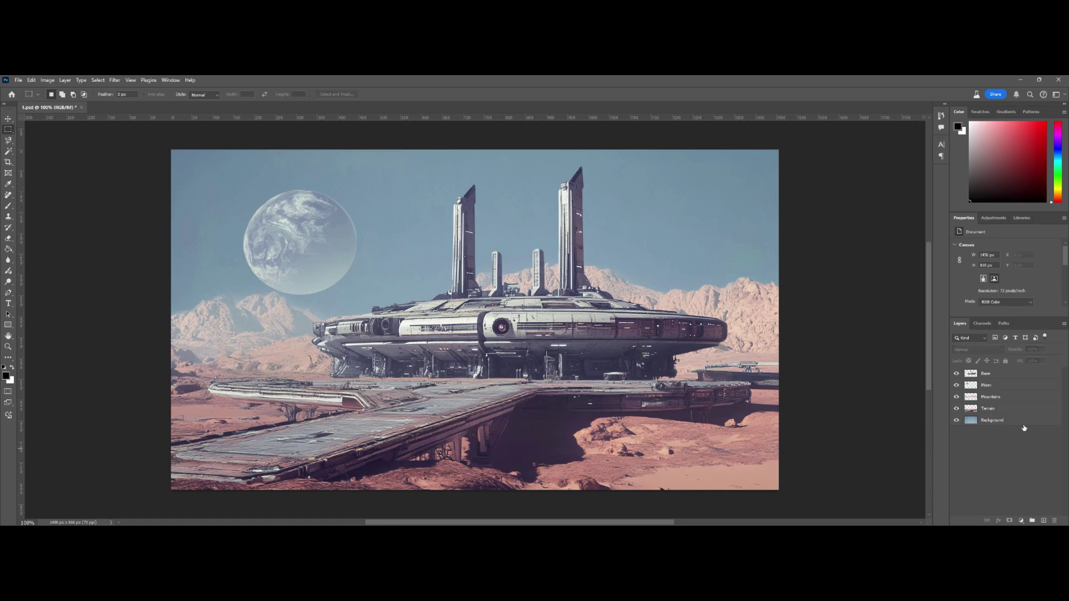
Export all five layers from Base to Background to separate PNG-24 files with transparency and trimmed layers.
{"action": "left_click", "coordinate": [1023, 421]}
{"action": "left_click", "coordinate": [1018, 377], "text": "shift"}
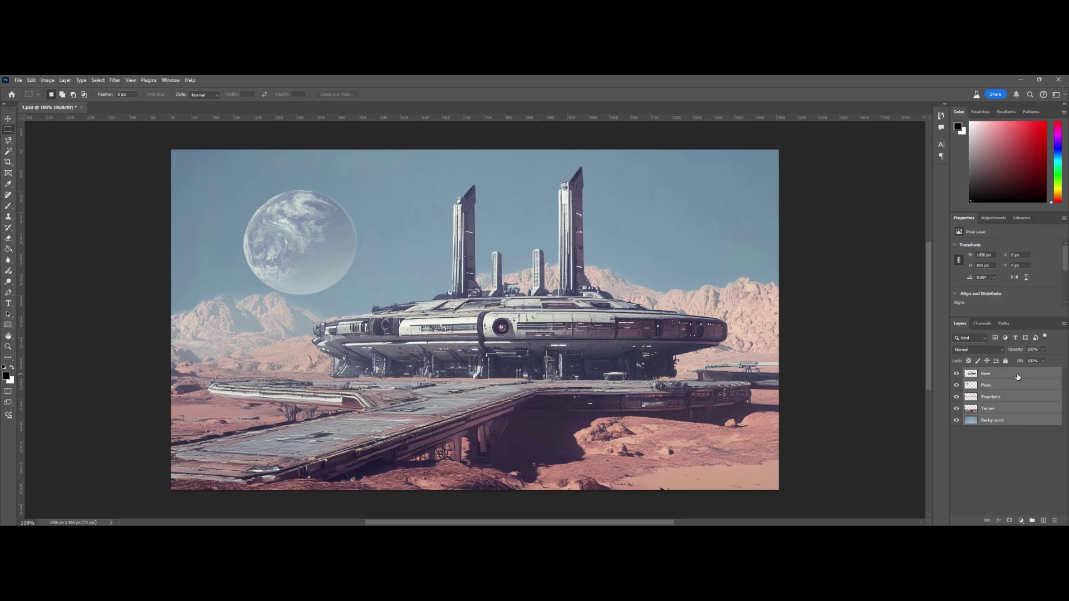
{"action": "left_click", "coordinate": [20, 82]}
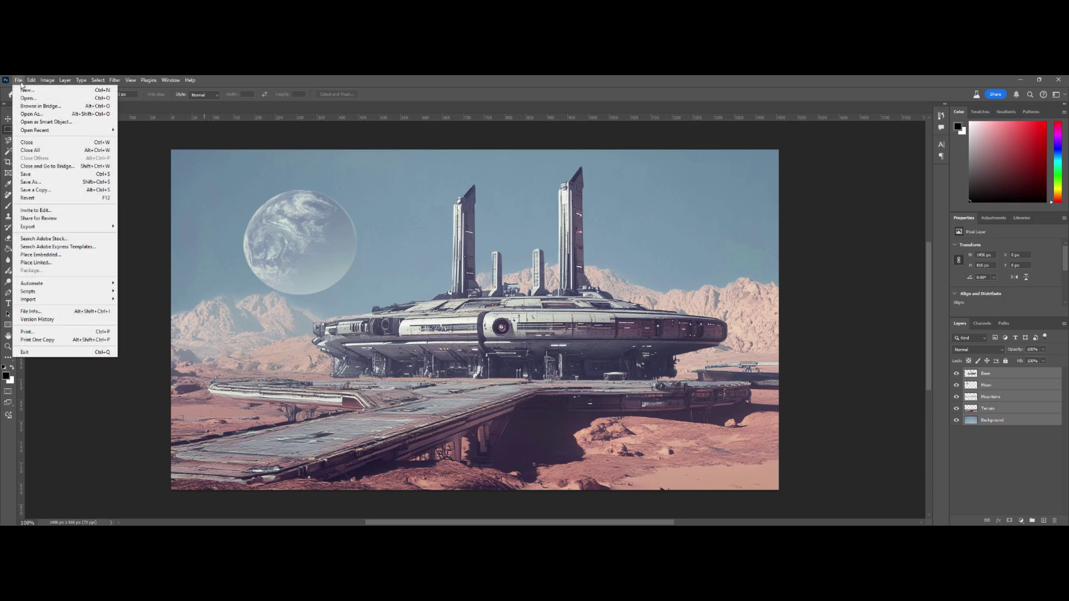
{"action": "mouse_move", "coordinate": [66, 226]}
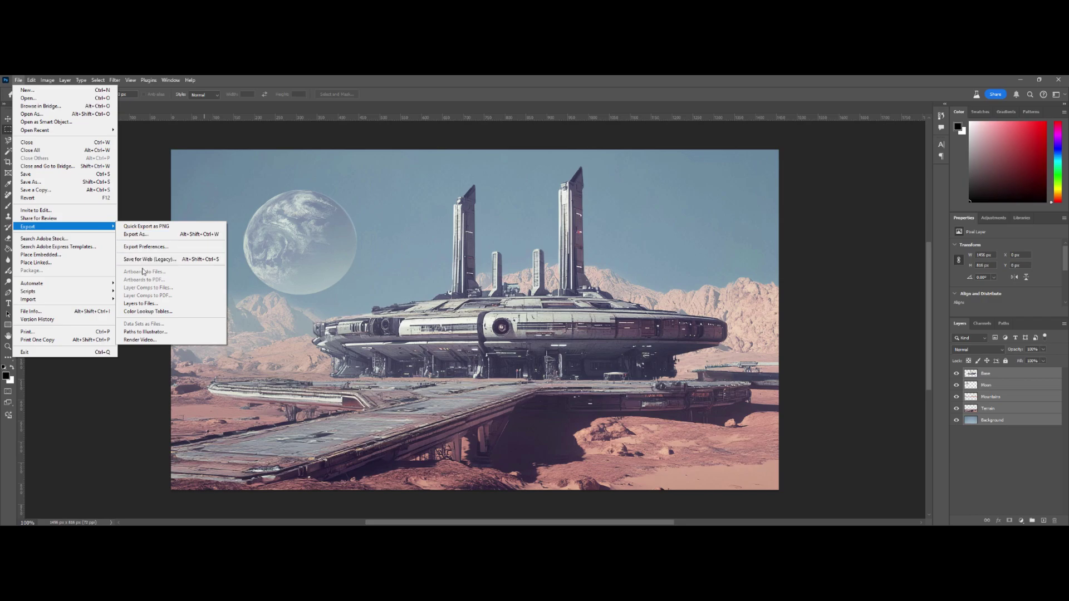
{"action": "left_click", "coordinate": [144, 304]}
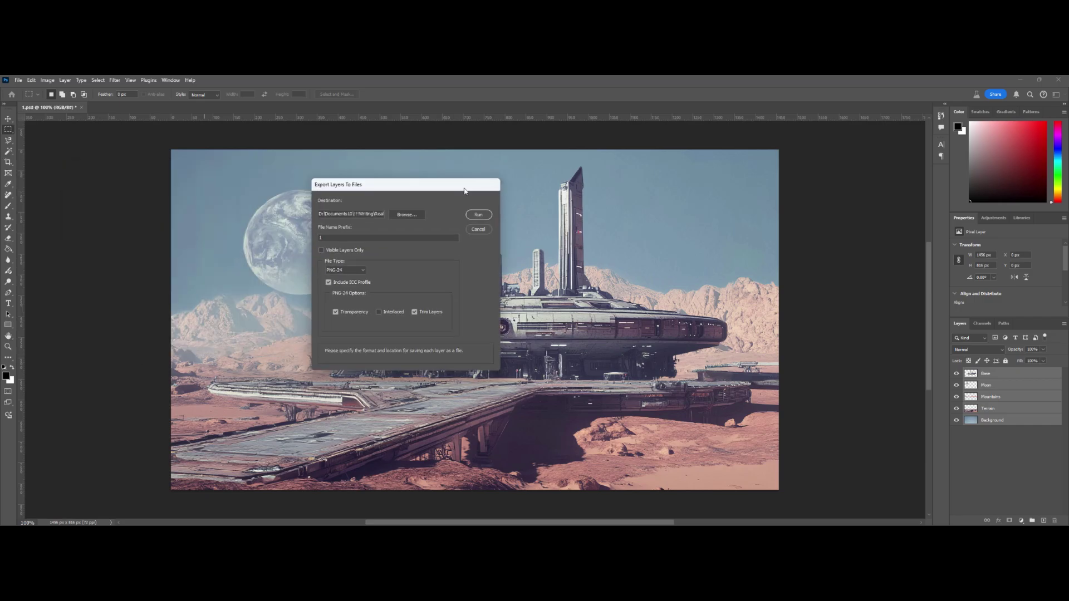
{"action": "left_click", "coordinate": [481, 218]}
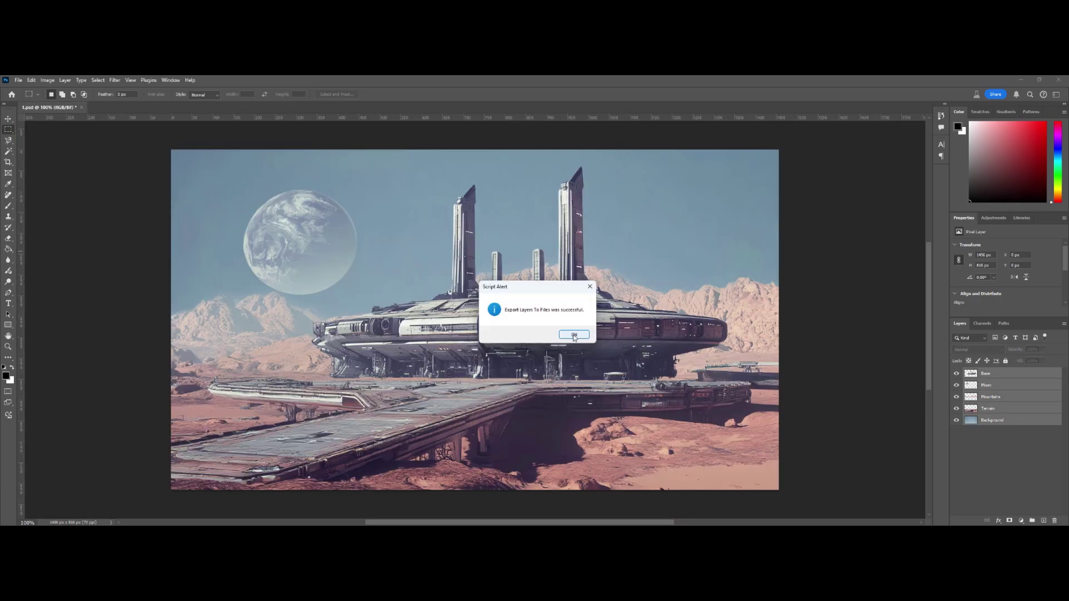
{"action": "left_click", "coordinate": [574, 335]}
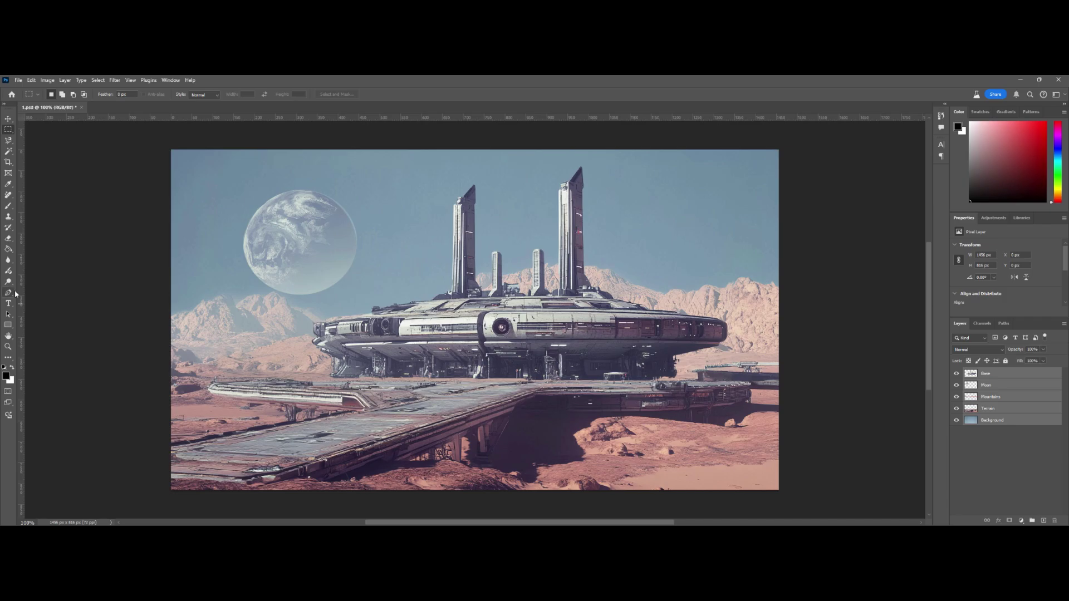
Open the Caps2 folder of exported images, switch to iClone, and add the background sky image to the scene as a plane.
{"action": "key", "text": "alt+Tab"}
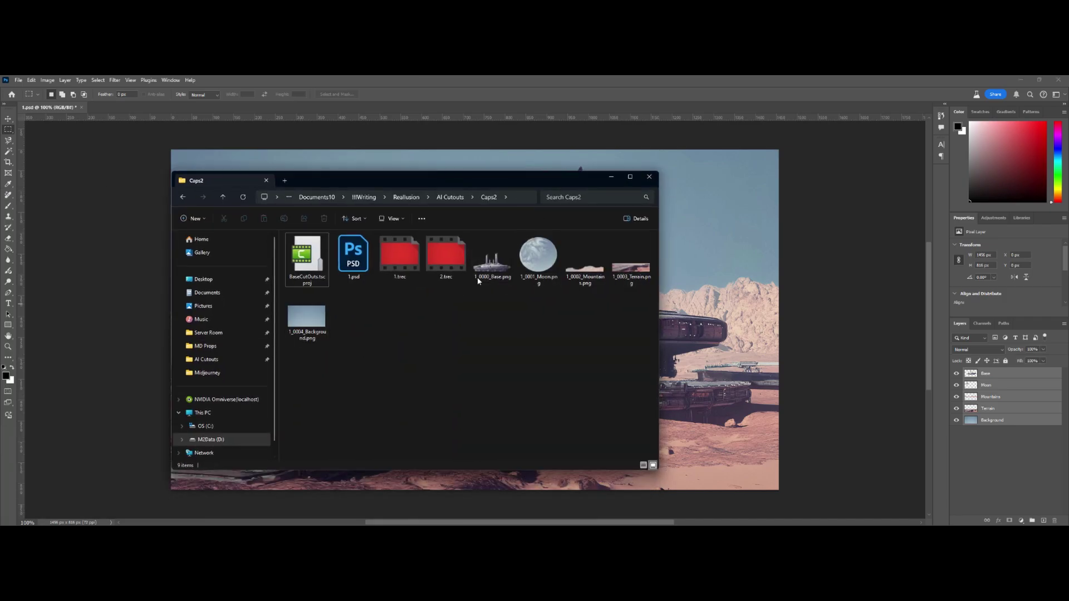
{"action": "left_click_drag", "start_coordinate": [487, 184], "coordinate": [290, 208]}
{"action": "key", "text": "alt+Tab"}
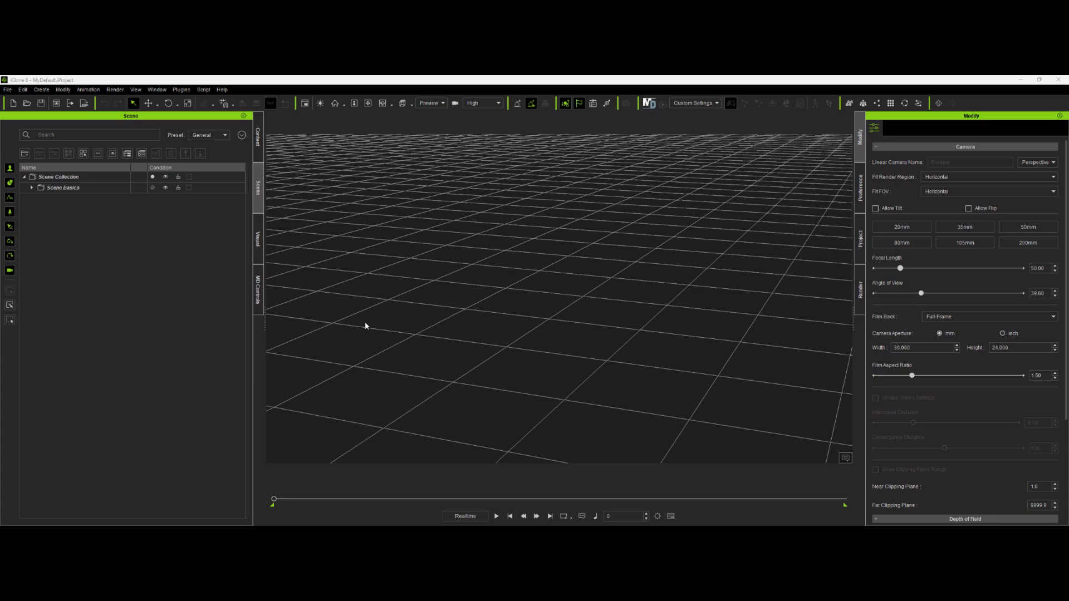
{"action": "left_click_drag", "start_coordinate": [267, 311], "coordinate": [487, 295]}
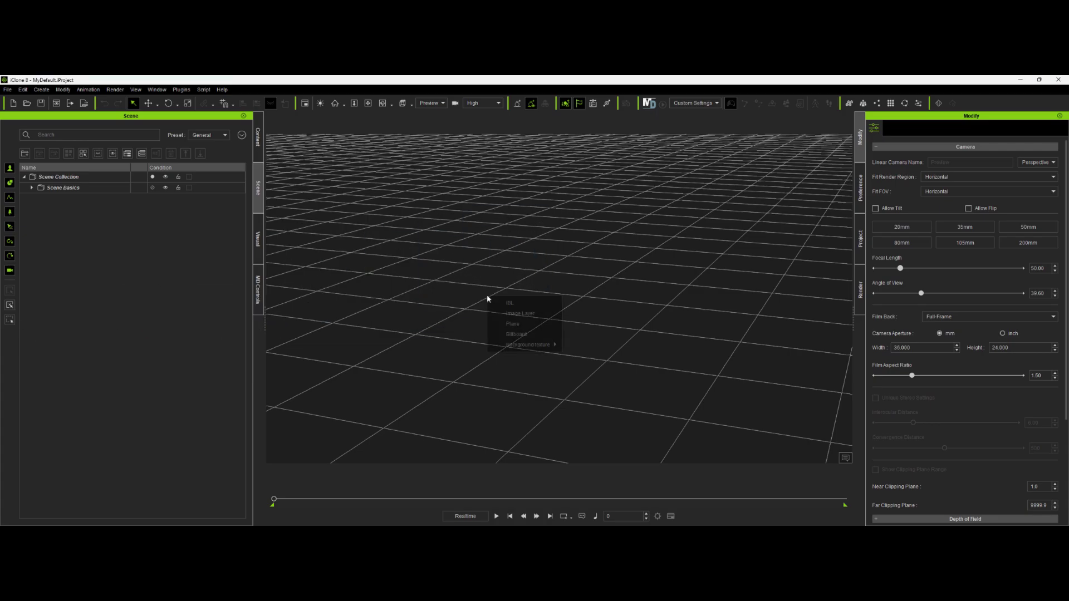
{"action": "left_click", "coordinate": [514, 323]}
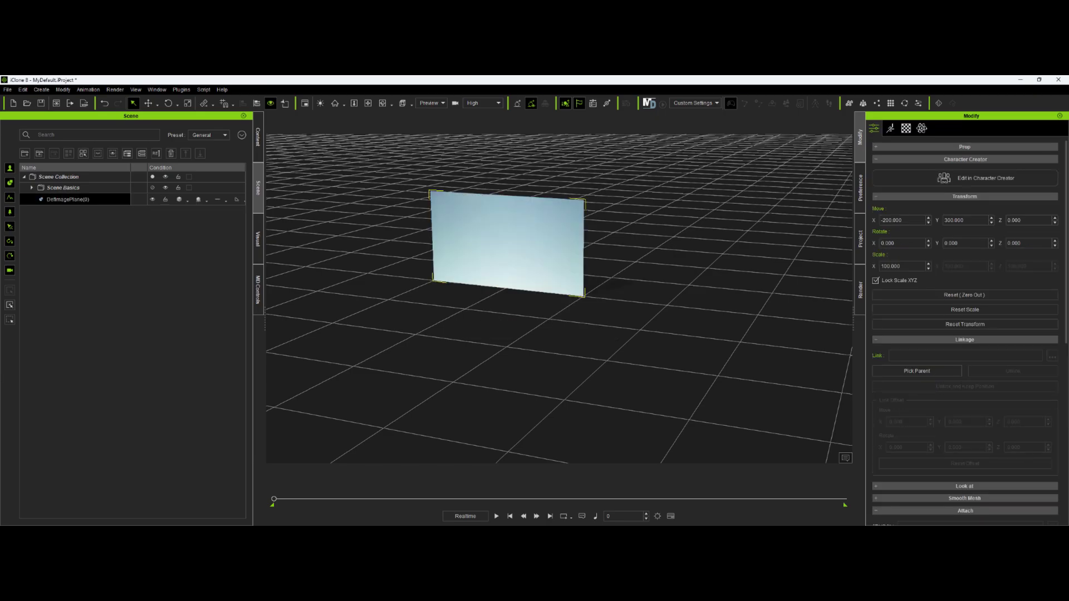
Add the exported base, moon, mountains and terrain images to the scene as separate planes.
{"action": "left_click_drag", "start_coordinate": [0, 350], "coordinate": [400, 324]}
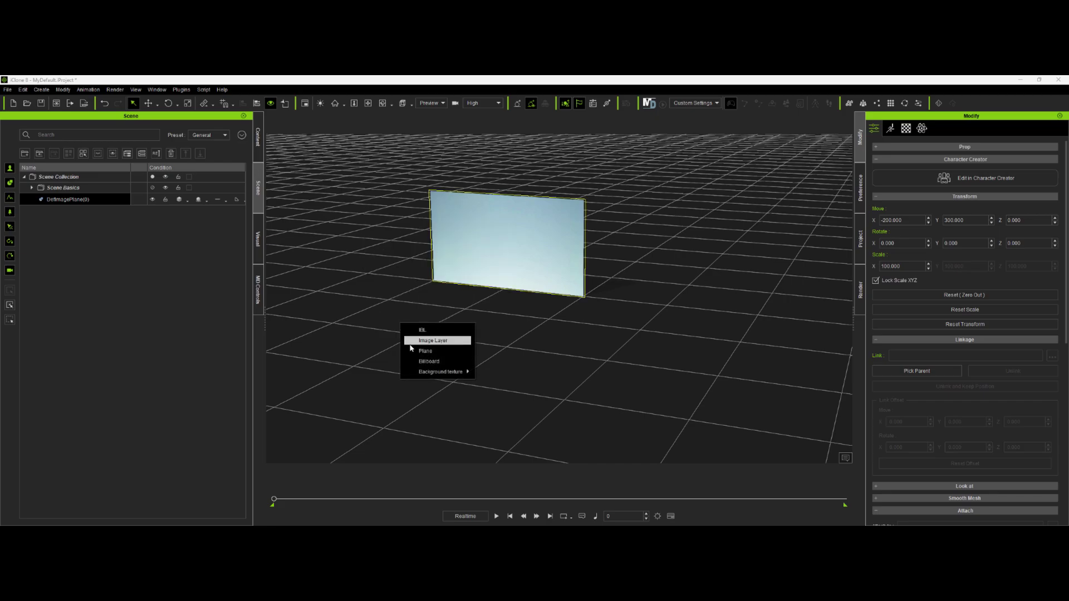
{"action": "left_click", "coordinate": [425, 351]}
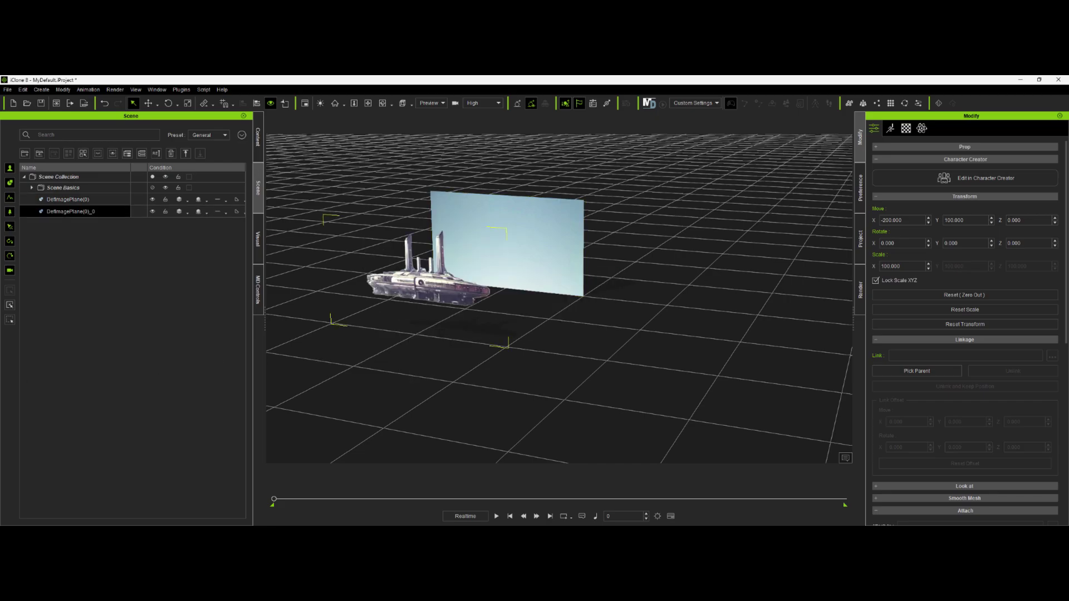
{"action": "left_click_drag", "start_coordinate": [0, 334], "coordinate": [554, 357]}
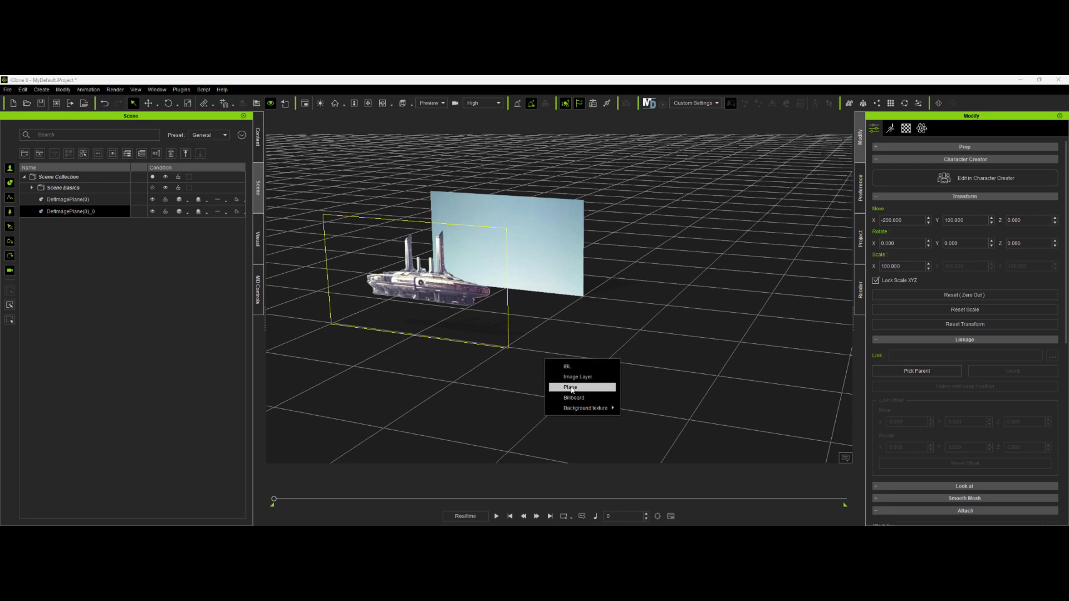
{"action": "left_click", "coordinate": [573, 388]}
{"action": "left_click_drag", "start_coordinate": [0, 367], "coordinate": [408, 399]}
{"action": "left_click", "coordinate": [424, 416]}
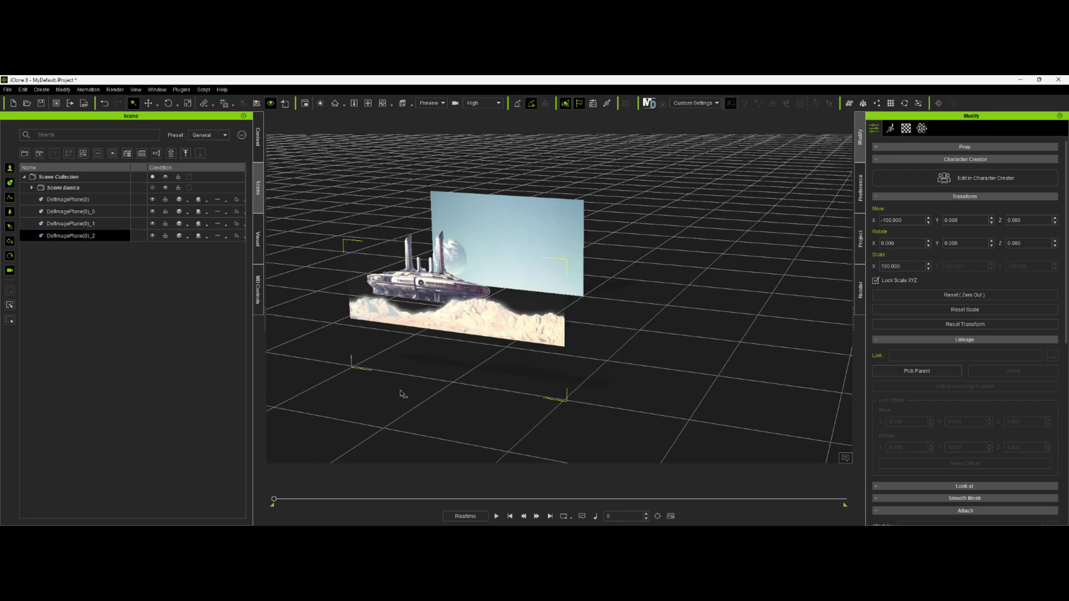
{"action": "left_click_drag", "start_coordinate": [0, 389], "coordinate": [387, 434]}
{"action": "left_click", "coordinate": [432, 466]}
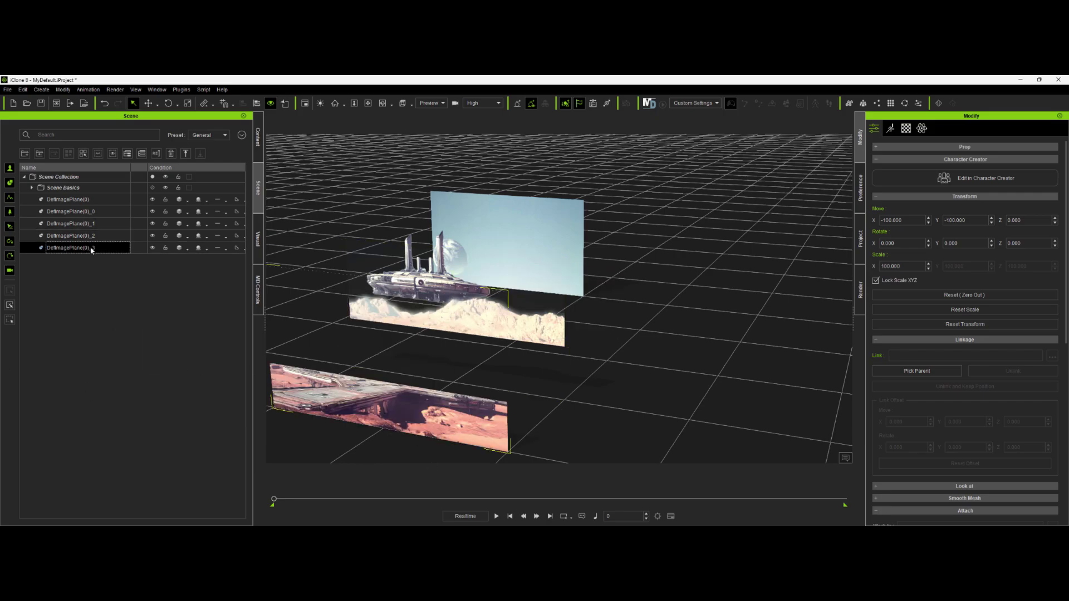
Select all five image planes, zero out their position, and set their scale to 600.
{"action": "left_click", "coordinate": [81, 202], "text": "shift"}
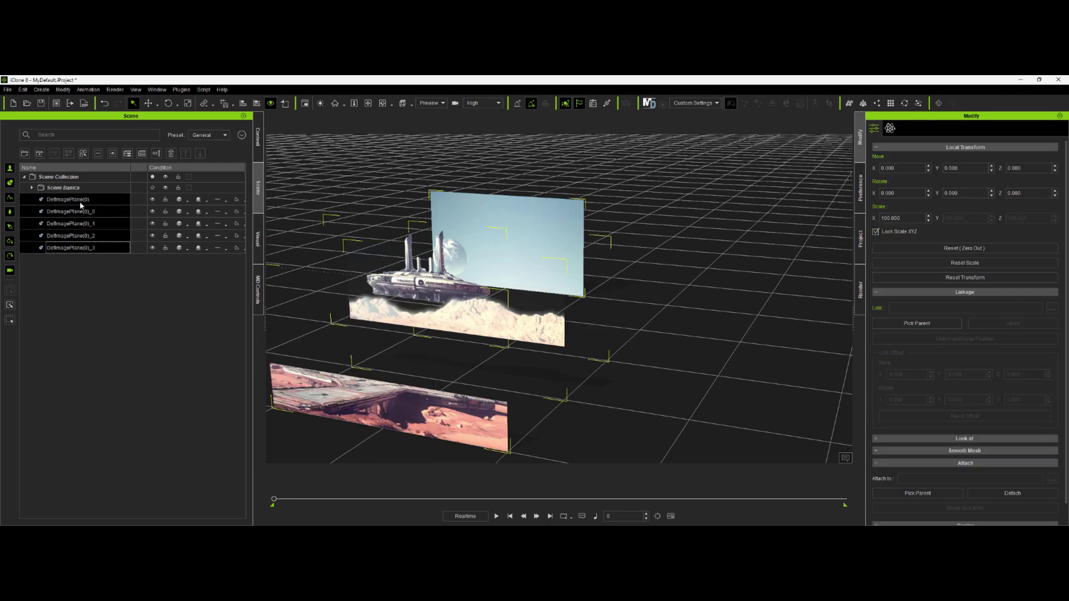
{"action": "left_click", "coordinate": [927, 248]}
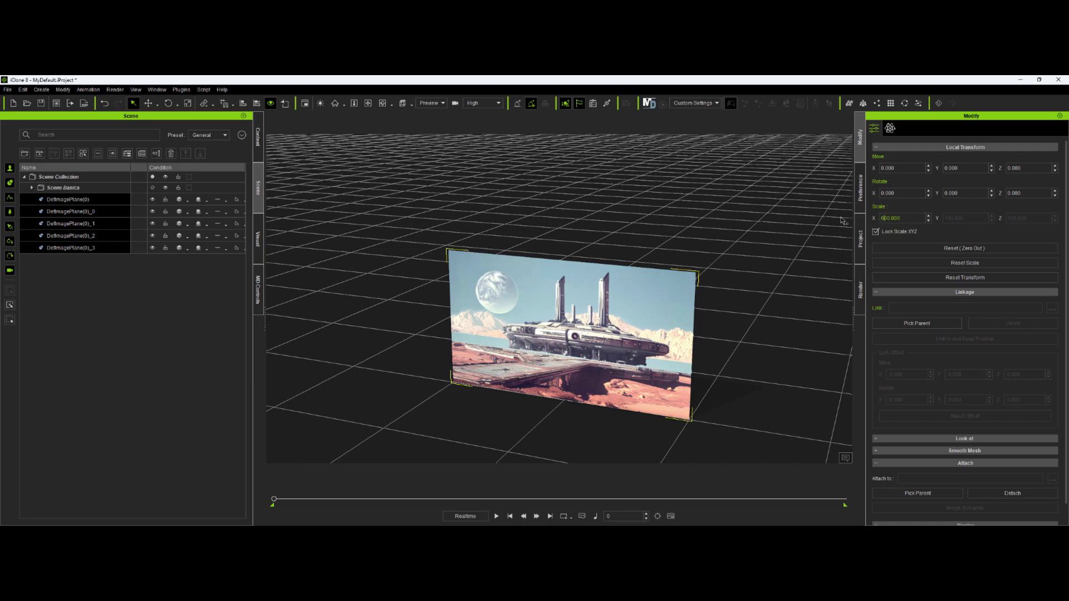
{"action": "key", "text": "Return"}
Rename the five image planes as Background, Base, Moon, Mountains and Terrain.
{"action": "scroll", "coordinate": [569, 350], "scroll_direction": "down", "scroll_amount": 5}
{"action": "left_click", "coordinate": [371, 106]}
{"action": "left_click_drag", "start_coordinate": [473, 191], "coordinate": [471, 295]}
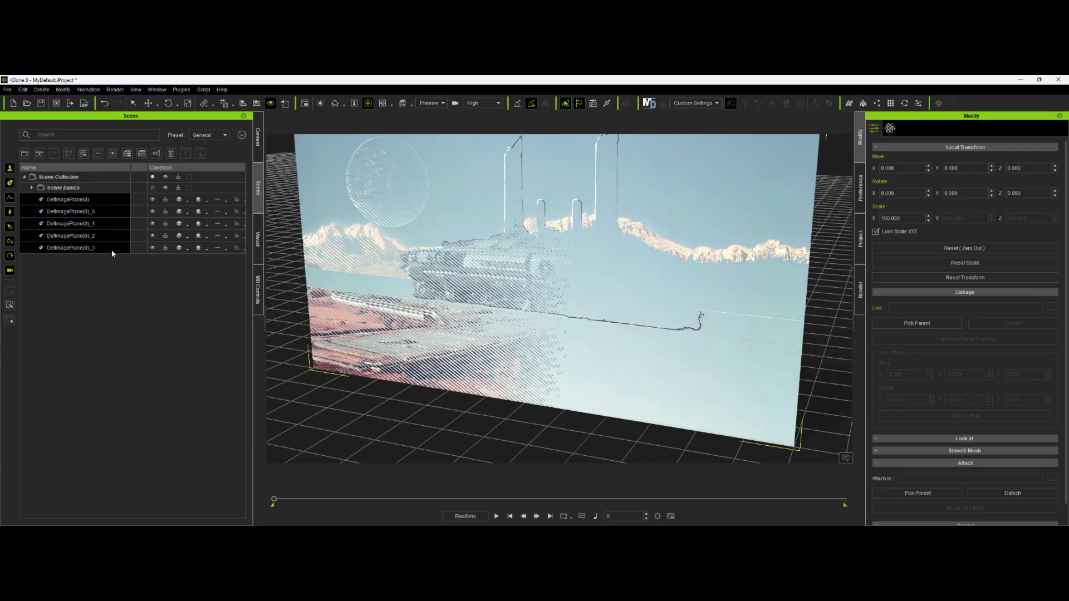
{"action": "left_click", "coordinate": [105, 199]}
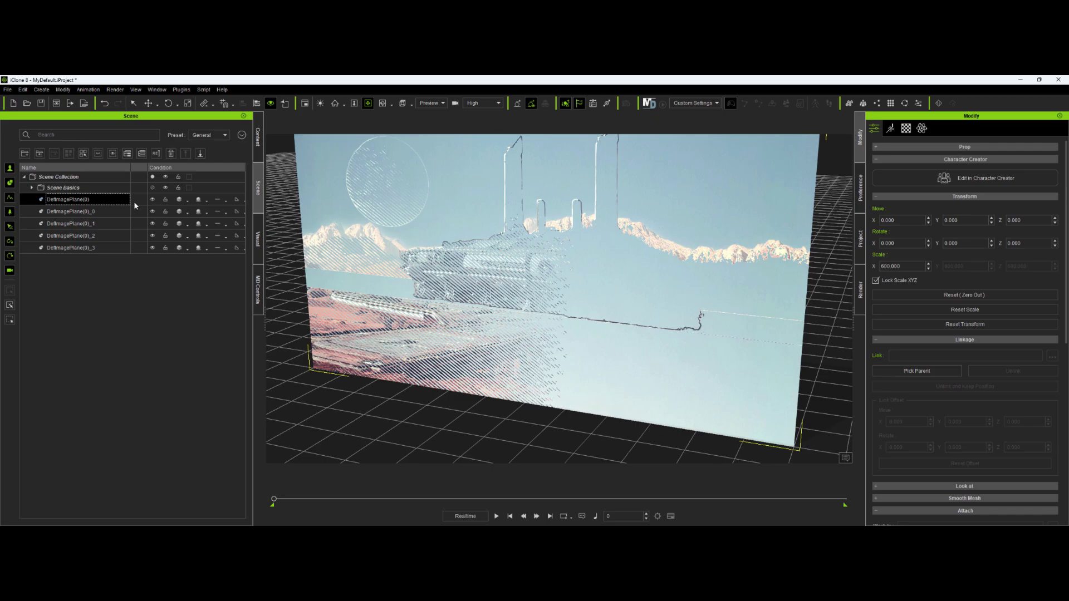
{"action": "double_click", "coordinate": [122, 202]}
{"action": "type", "text": "Background"}
{"action": "key", "text": "Return"}
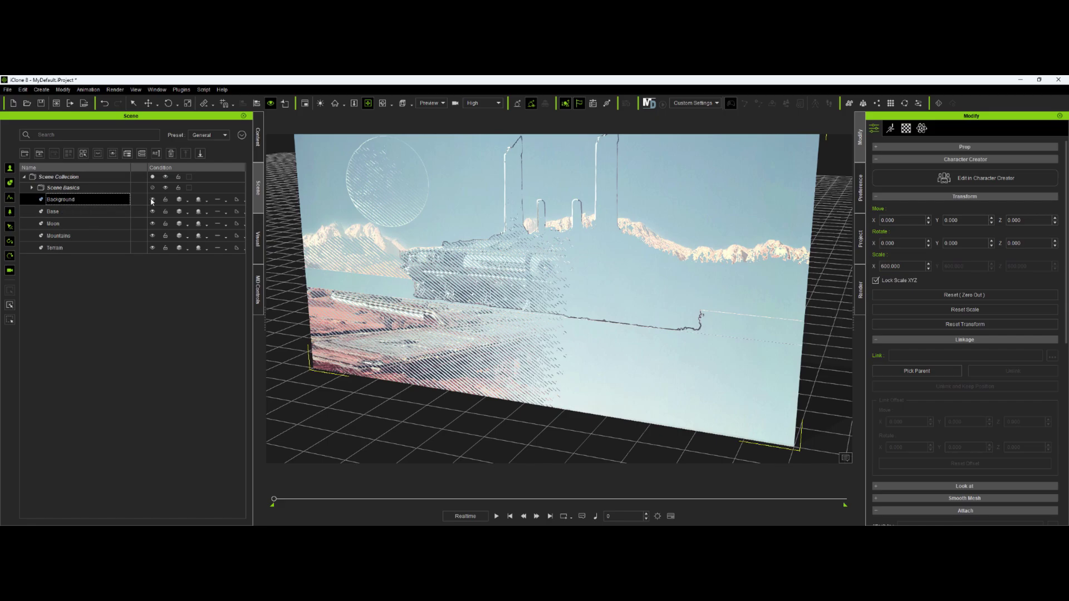
Move the Background plane back to Y about 57.7 and the Terrain plane forward to Y about -248.6.
{"action": "left_click", "coordinate": [148, 103]}
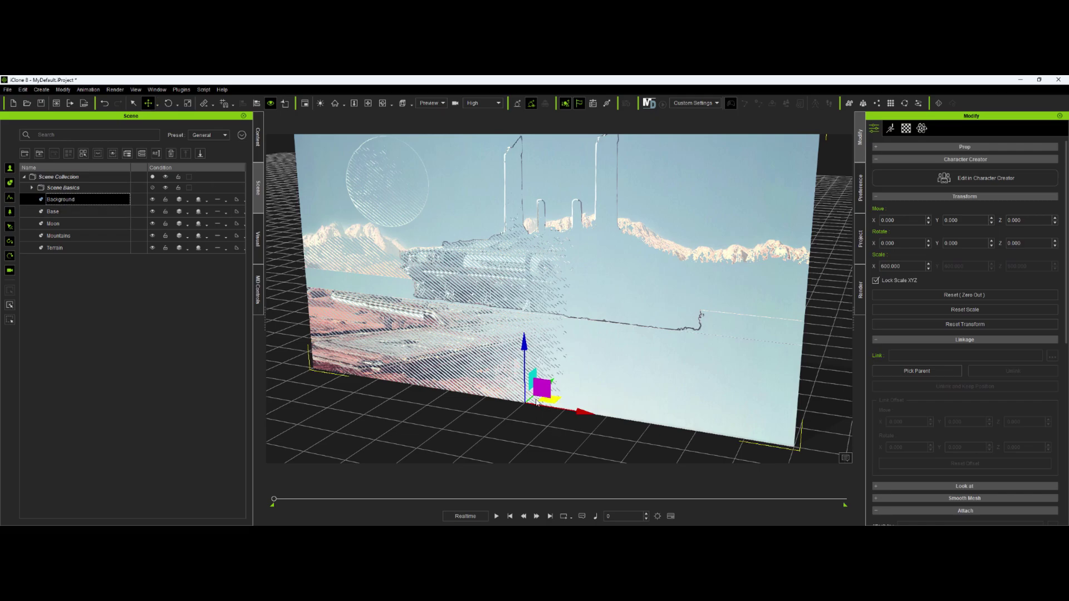
{"action": "left_click_drag", "start_coordinate": [533, 397], "coordinate": [543, 398]}
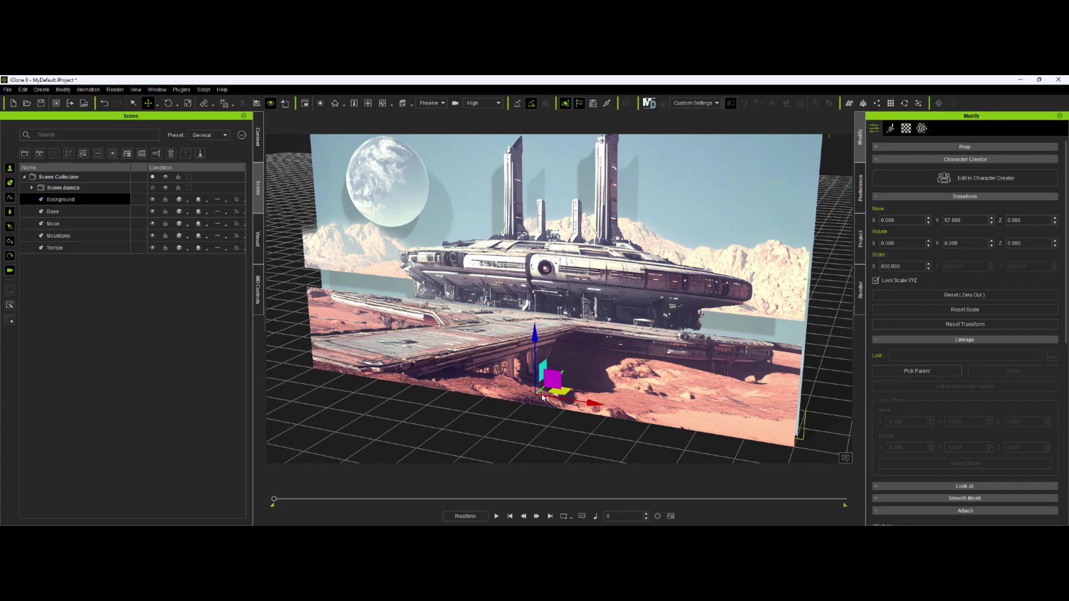
{"action": "left_click", "coordinate": [81, 247]}
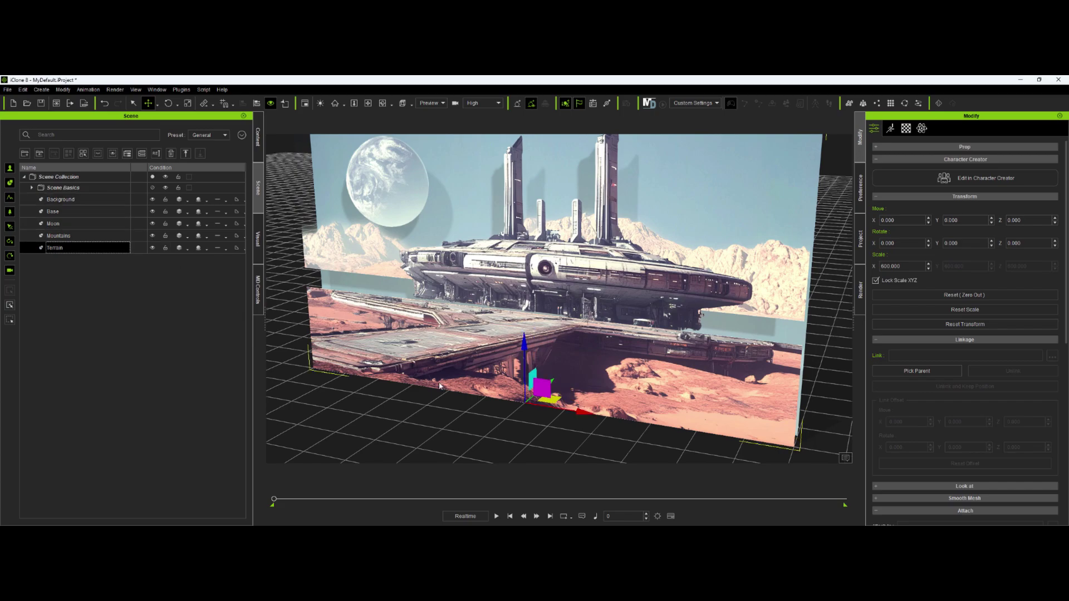
{"action": "left_click_drag", "start_coordinate": [549, 384], "coordinate": [503, 429]}
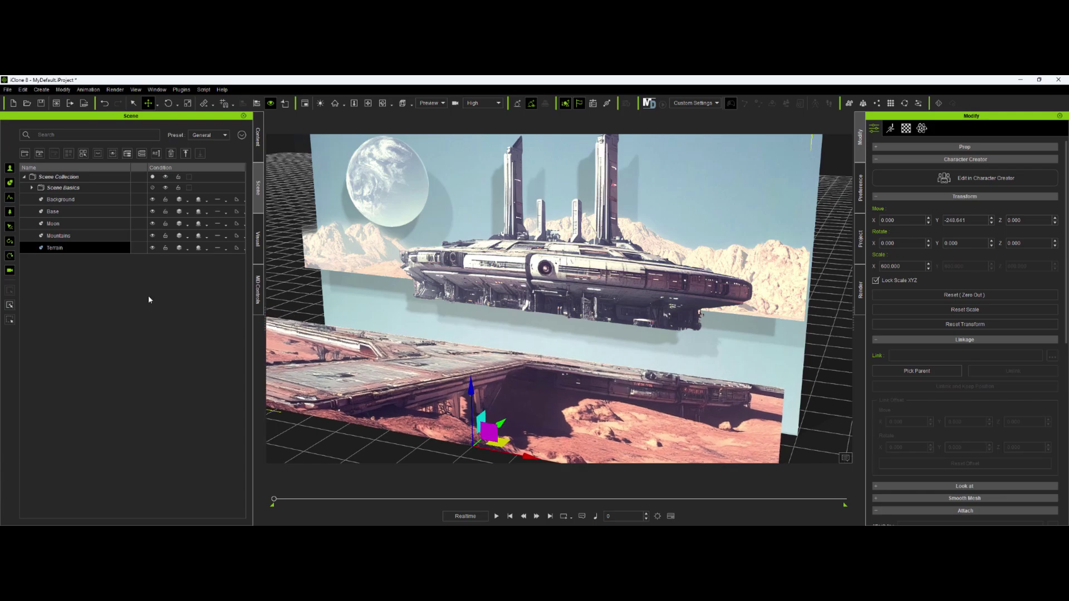
Move the Base plane forward to Y about -219.3 and lower it to Z about -9.7.
{"action": "left_click", "coordinate": [96, 212]}
{"action": "left_click_drag", "start_coordinate": [532, 398], "coordinate": [488, 452]}
{"action": "left_click_drag", "start_coordinate": [477, 386], "coordinate": [468, 392]}
Move the Mountains plane forward, between the Background and Base planes.
{"action": "left_click", "coordinate": [96, 235]}
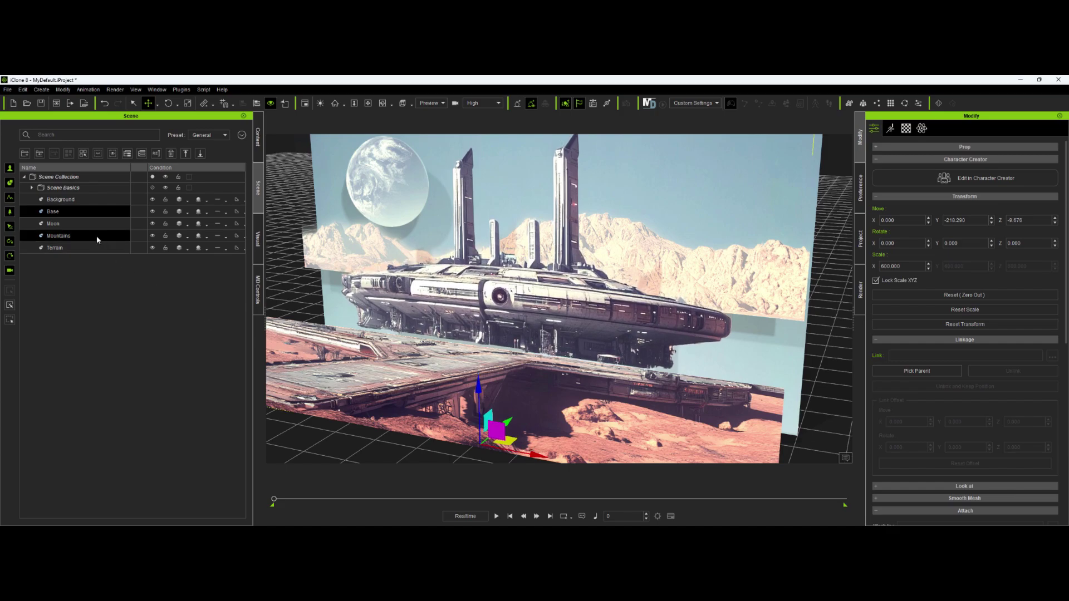
{"action": "left_click_drag", "start_coordinate": [551, 380], "coordinate": [492, 435]}
{"action": "key", "text": "r"}
{"action": "key", "text": "w"}
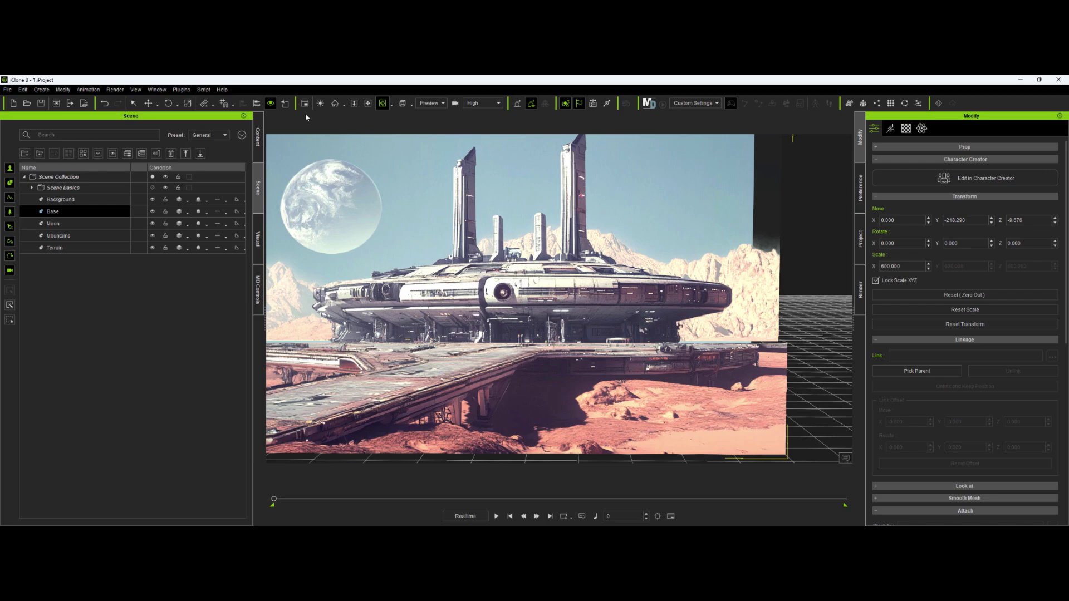
Reframe the camera straight on to the artwork and enlarge the Background plane to a scale of about 654.
{"action": "left_click", "coordinate": [368, 103]}
{"action": "left_click_drag", "start_coordinate": [417, 231], "coordinate": [466, 238]}
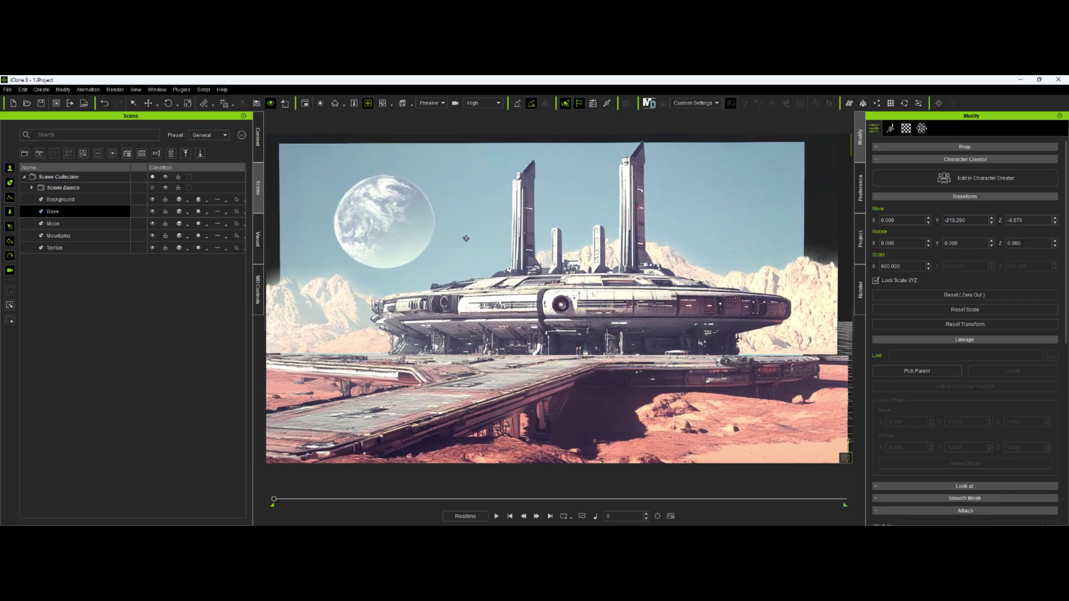
{"action": "scroll", "coordinate": [462, 248], "scroll_direction": "up", "scroll_amount": 3}
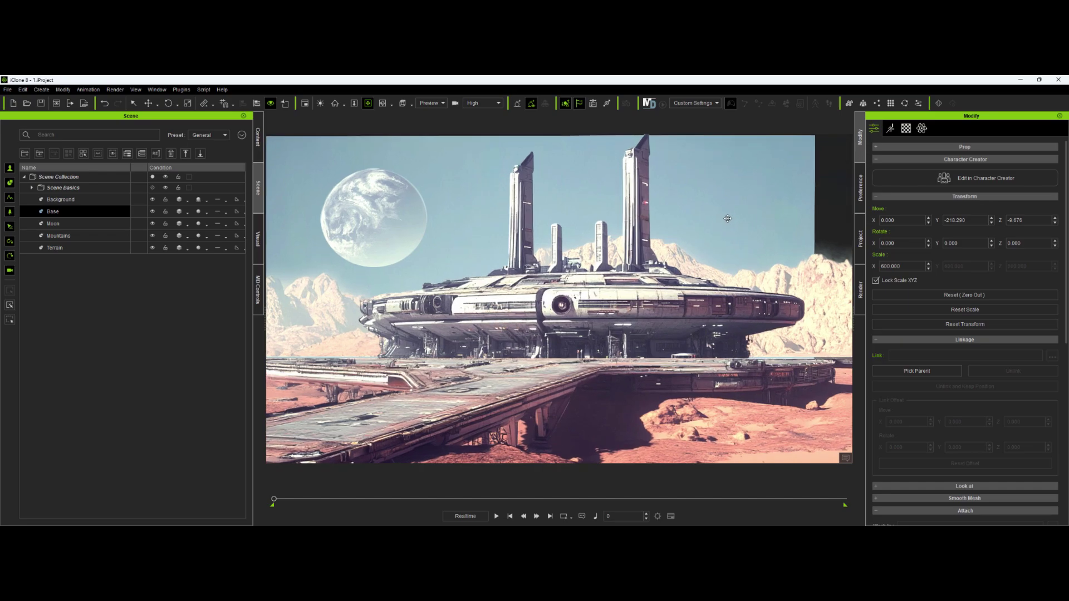
{"action": "left_click_drag", "start_coordinate": [727, 217], "coordinate": [714, 221]}
{"action": "left_click", "coordinate": [714, 220]}
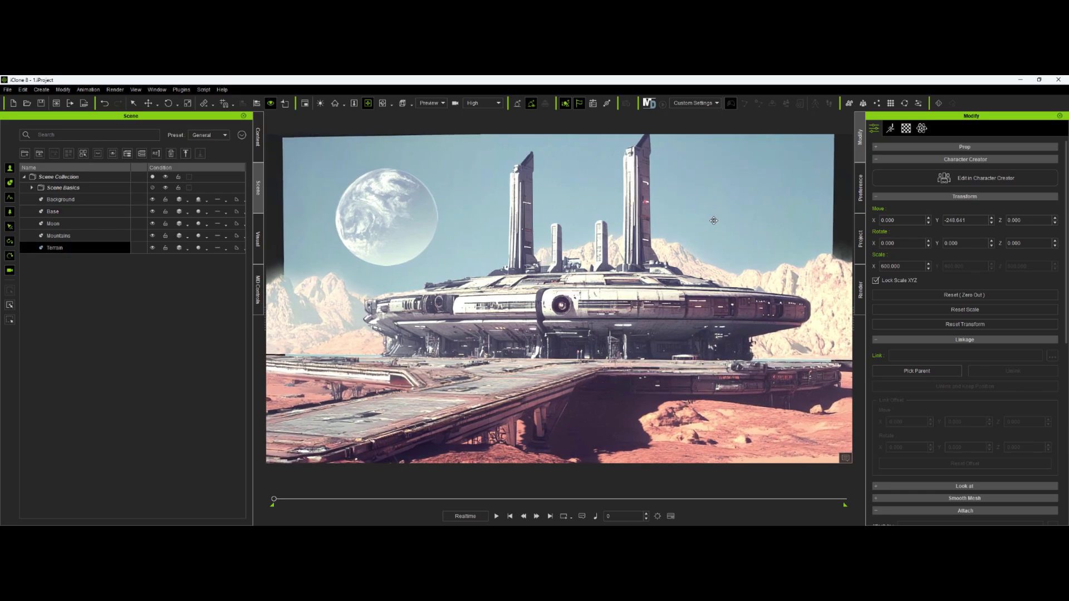
{"action": "left_click", "coordinate": [114, 201]}
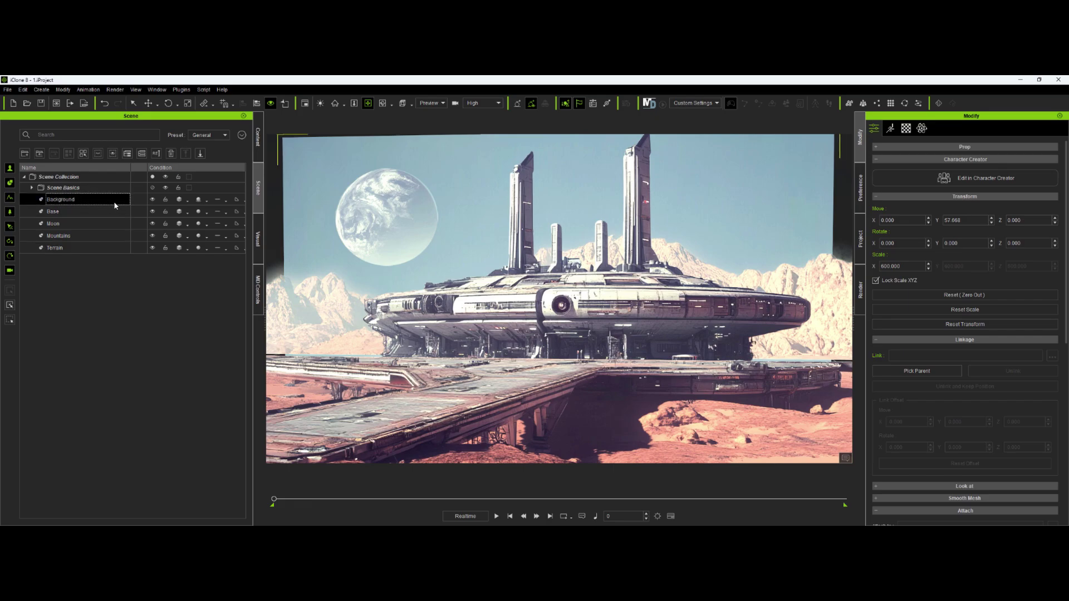
{"action": "key", "text": "r"}
{"action": "left_click_drag", "start_coordinate": [549, 440], "coordinate": [552, 439]}
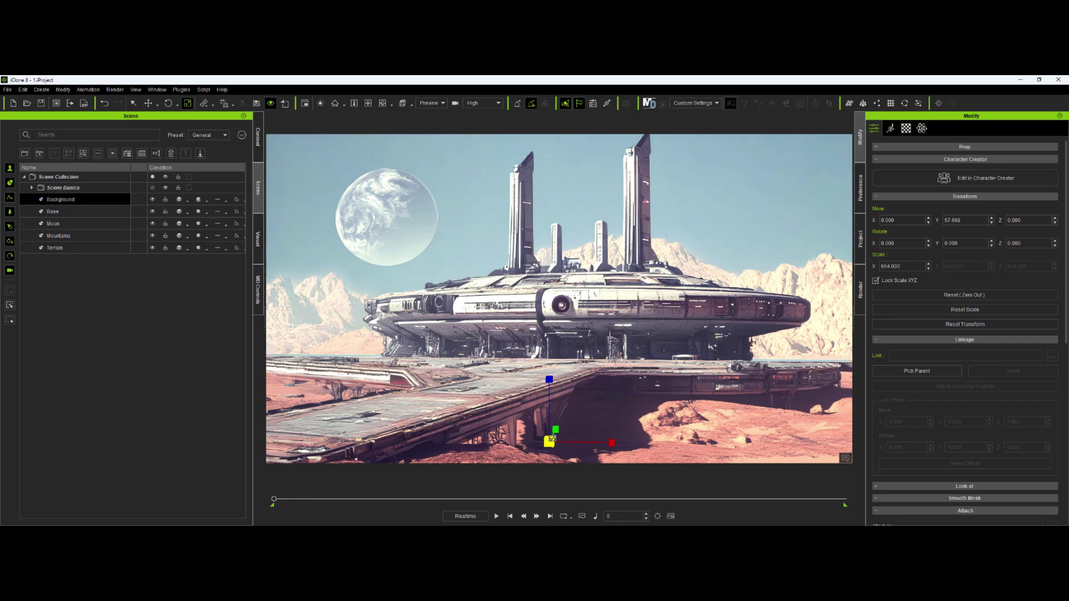
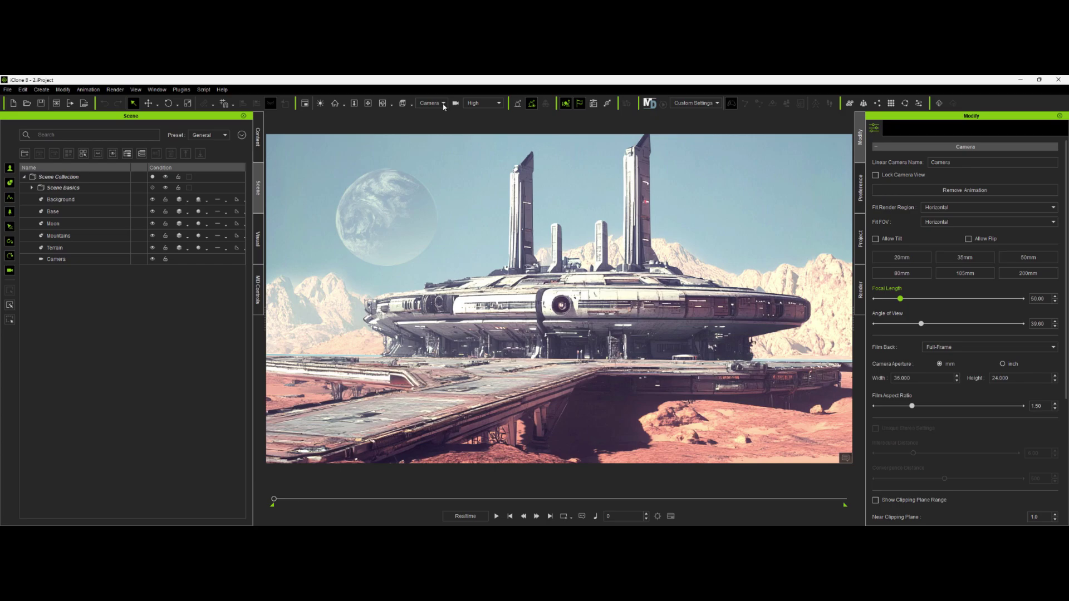
Switch to the Preview camera and move the Mountains plane back toward the Background, to Y about -90.8.
{"action": "left_click", "coordinate": [443, 104]}
{"action": "left_click", "coordinate": [429, 119]}
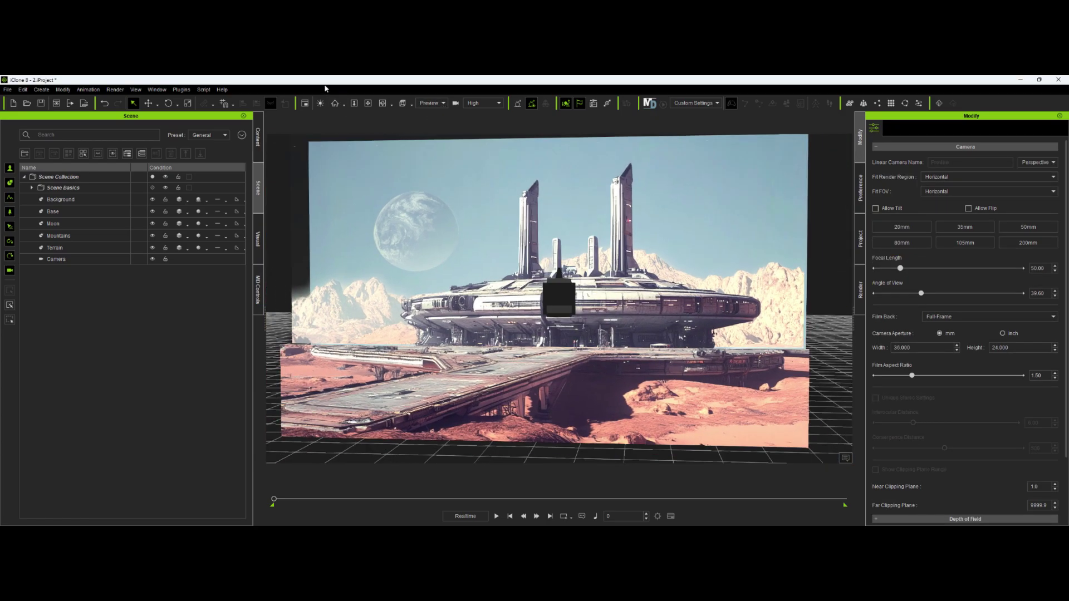
{"action": "left_click", "coordinate": [382, 103]}
{"action": "left_click_drag", "start_coordinate": [490, 234], "coordinate": [557, 228]}
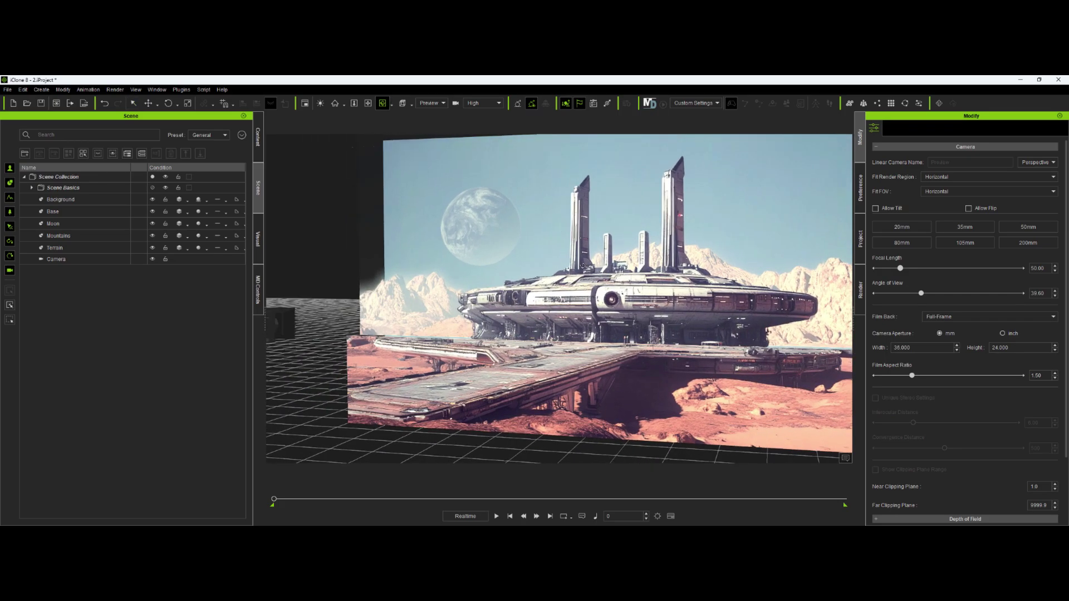
{"action": "left_click", "coordinate": [588, 295]}
{"action": "left_click_drag", "start_coordinate": [588, 295], "coordinate": [420, 295]}
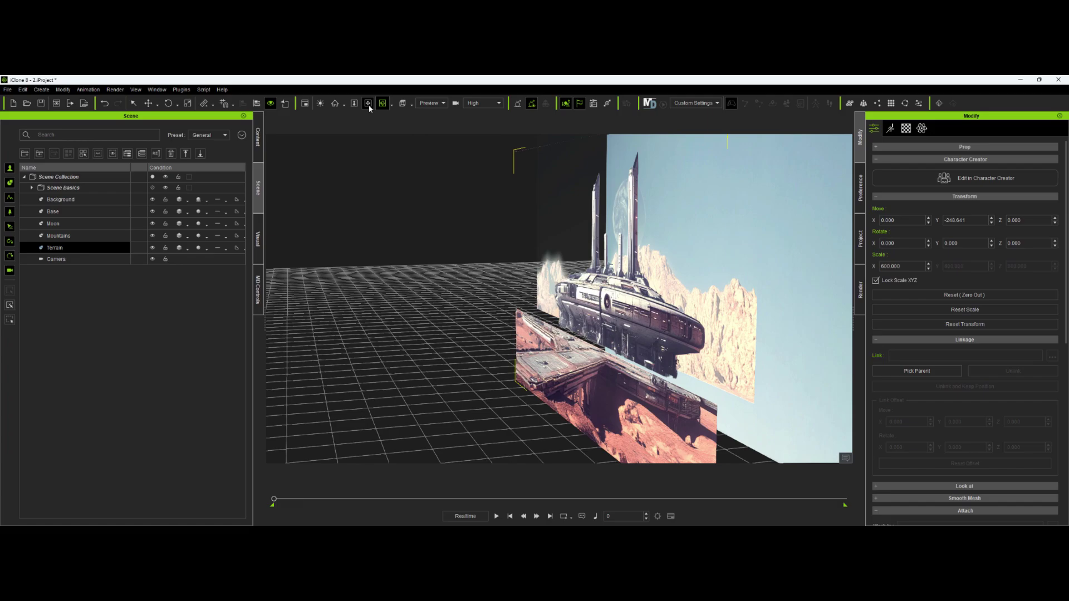
{"action": "left_click", "coordinate": [367, 103]}
{"action": "left_click_drag", "start_coordinate": [462, 167], "coordinate": [417, 191]}
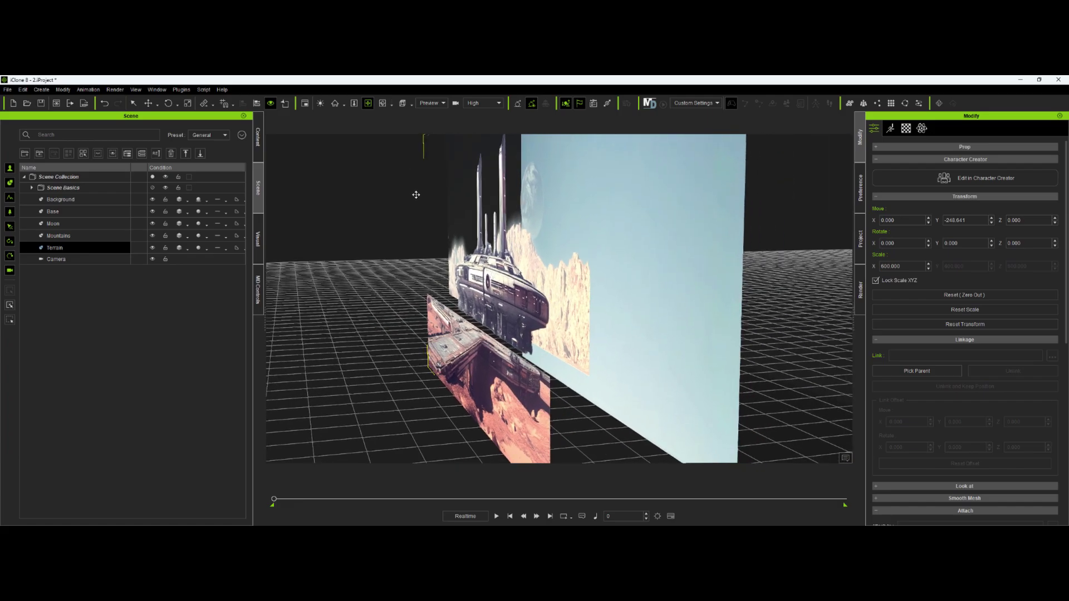
{"action": "left_click", "coordinate": [146, 104]}
{"action": "left_click", "coordinate": [579, 331]}
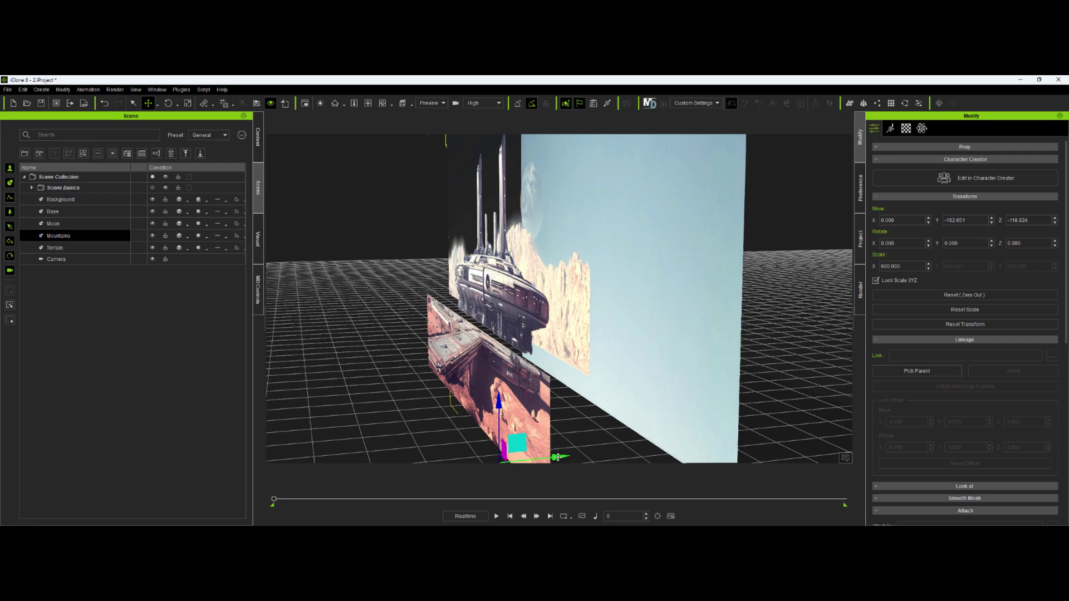
{"action": "left_click_drag", "start_coordinate": [557, 457], "coordinate": [593, 454]}
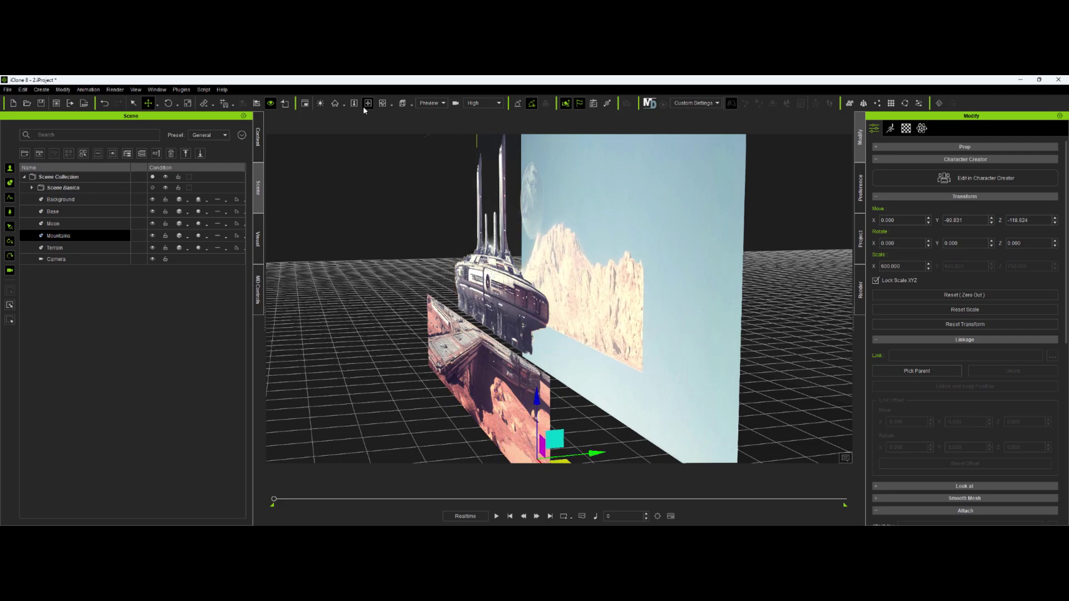
Return to the scene's Camera view and set the Mountains plane's pivot to its centre.
{"action": "left_click", "coordinate": [438, 105]}
{"action": "left_click", "coordinate": [430, 123]}
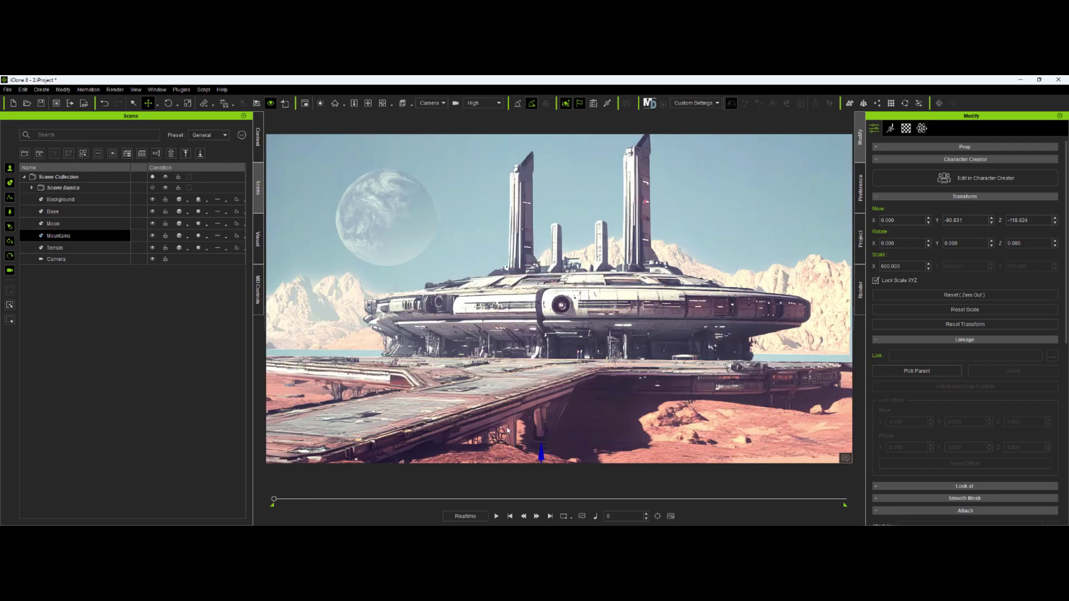
{"action": "scroll", "coordinate": [1029, 465], "scroll_direction": "down", "scroll_amount": 6}
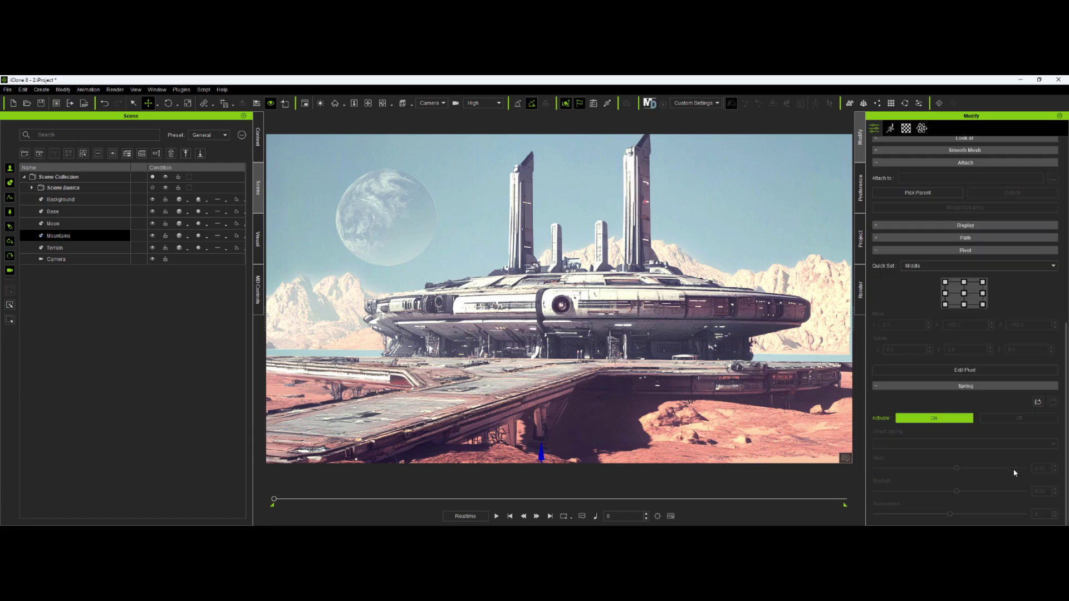
{"action": "left_click", "coordinate": [964, 294]}
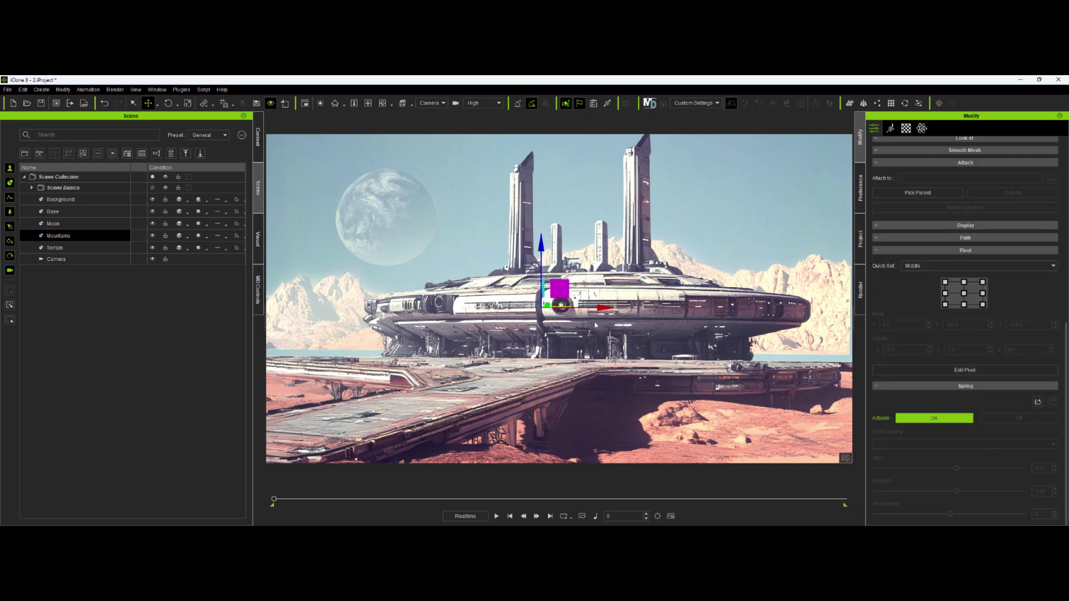
Shift the Mountains plane slightly right, lower it a little and stretch it taller behind the base.
{"action": "left_click_drag", "start_coordinate": [604, 309], "coordinate": [611, 310]}
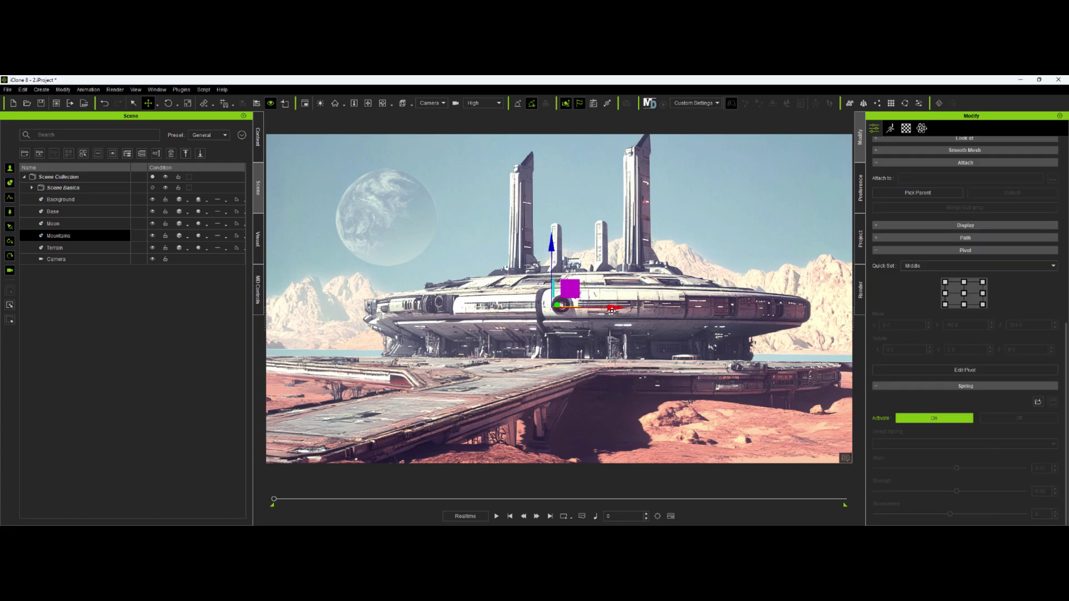
{"action": "left_click_drag", "start_coordinate": [551, 245], "coordinate": [551, 215]}
{"action": "key", "text": "r"}
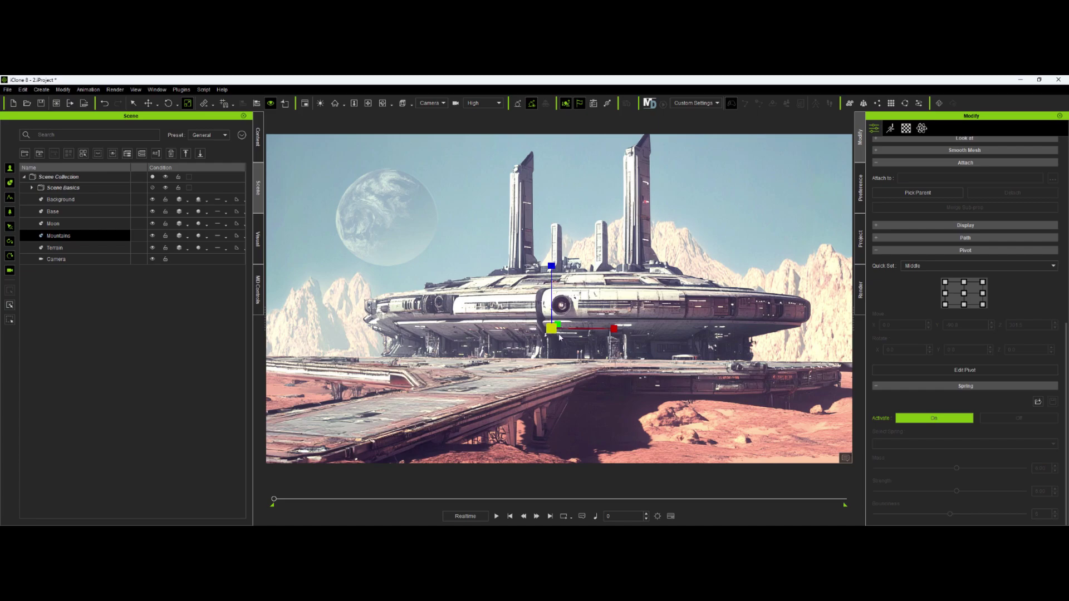
Centre the Base plane's pivot, scale the plane down slightly and lower it onto the terrain's edge.
{"action": "left_click", "coordinate": [618, 302]}
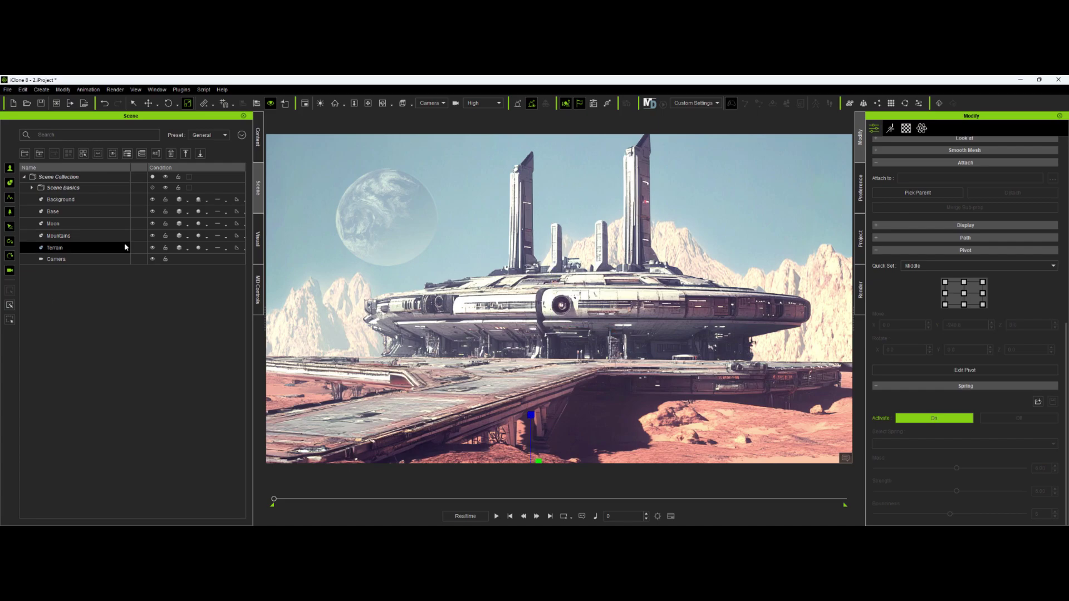
{"action": "left_click", "coordinate": [83, 211]}
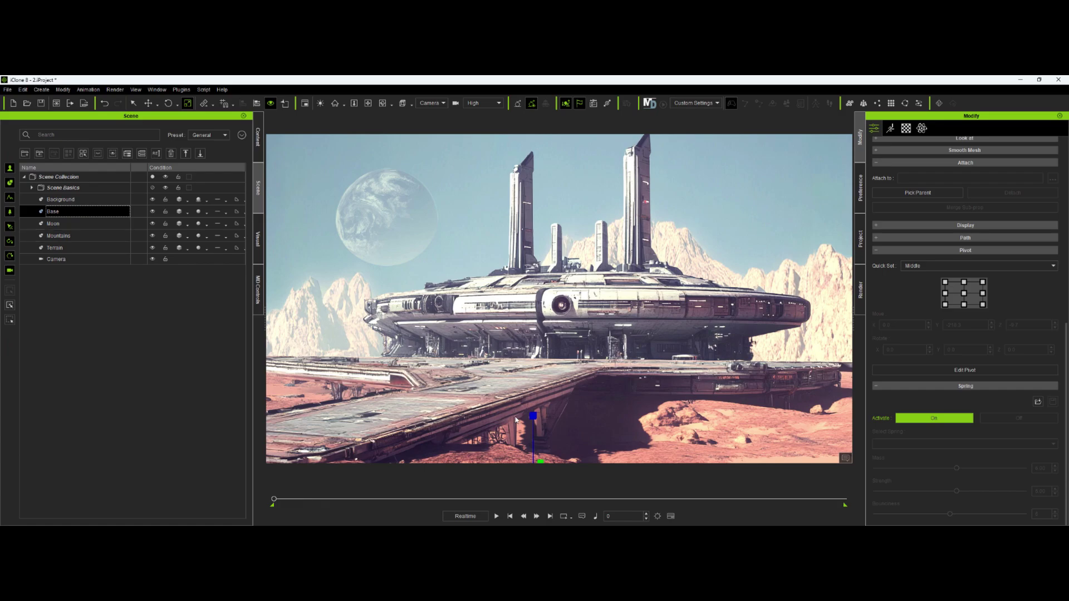
{"action": "left_click", "coordinate": [960, 295]}
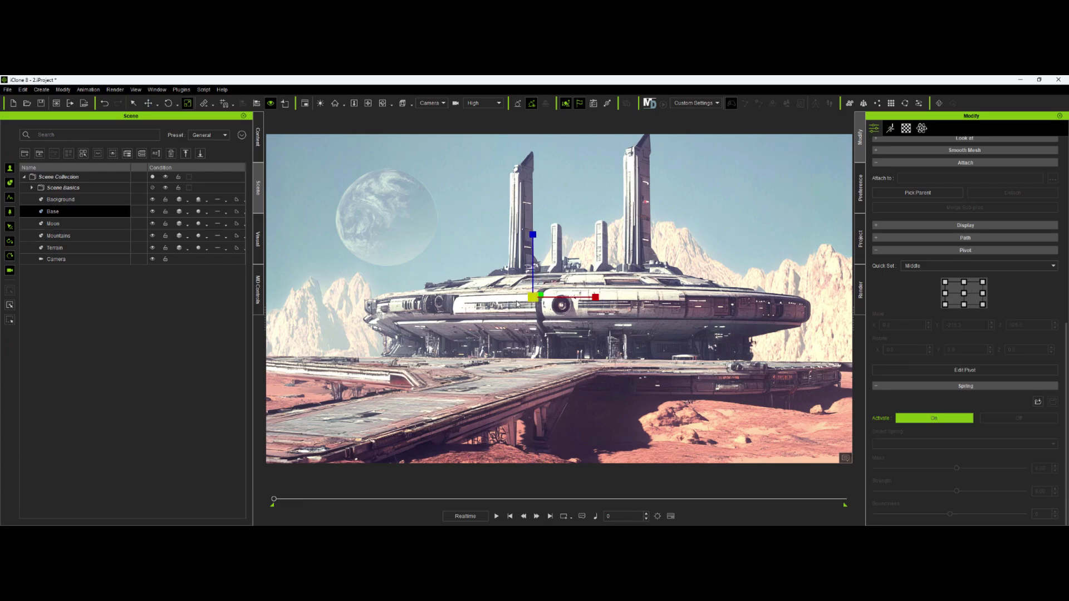
{"action": "left_click_drag", "start_coordinate": [531, 299], "coordinate": [529, 312]}
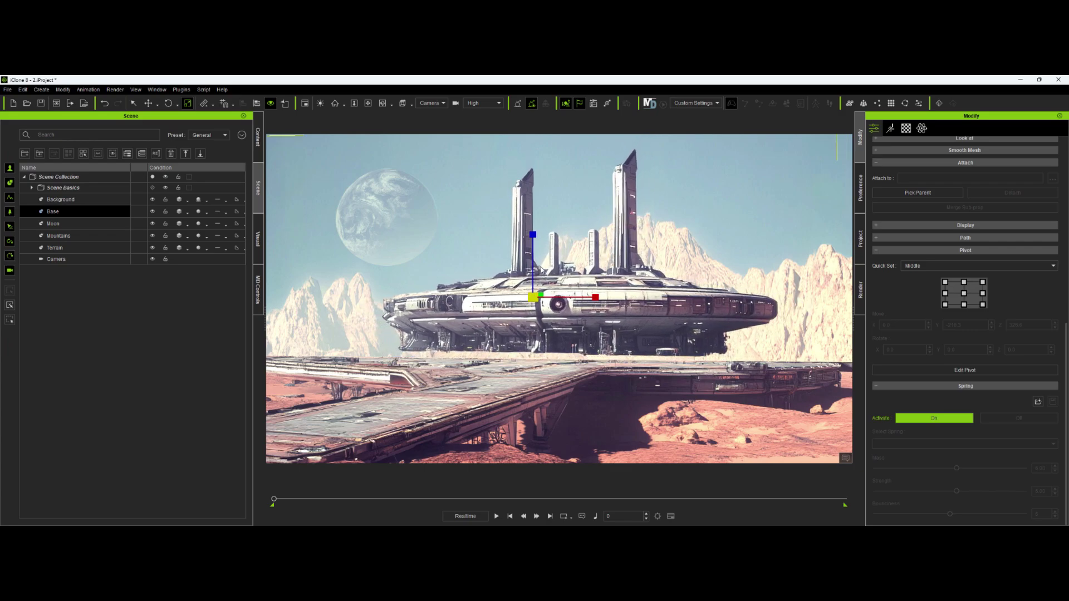
{"action": "key", "text": "w"}
{"action": "left_click_drag", "start_coordinate": [533, 236], "coordinate": [532, 244]}
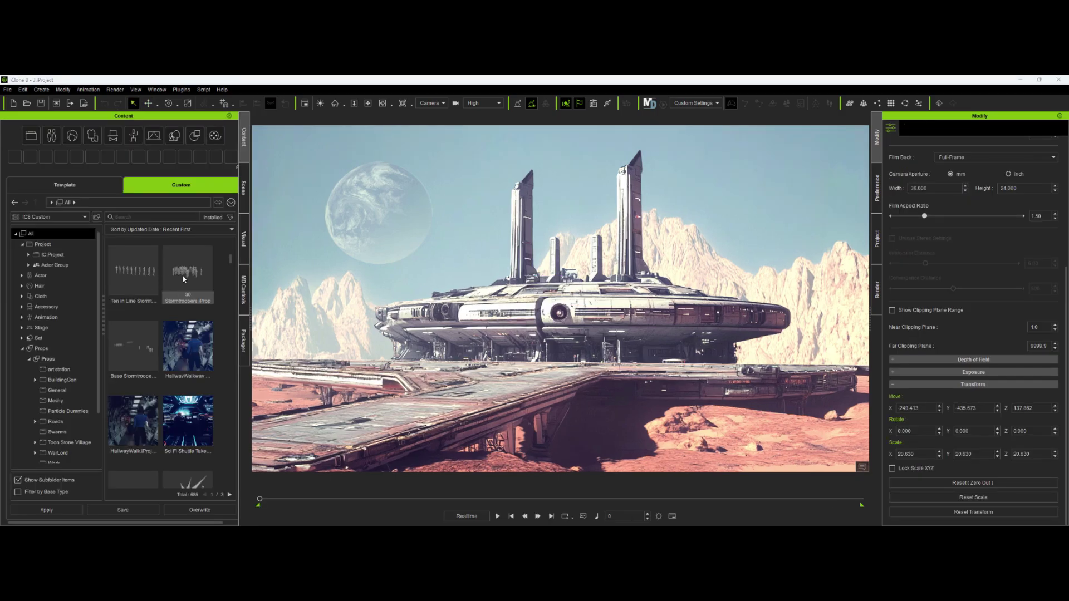
Add the 30 Stormtroopers prop from the custom content and bring it into view in front of the base.
{"action": "left_click_drag", "start_coordinate": [182, 275], "coordinate": [603, 392]}
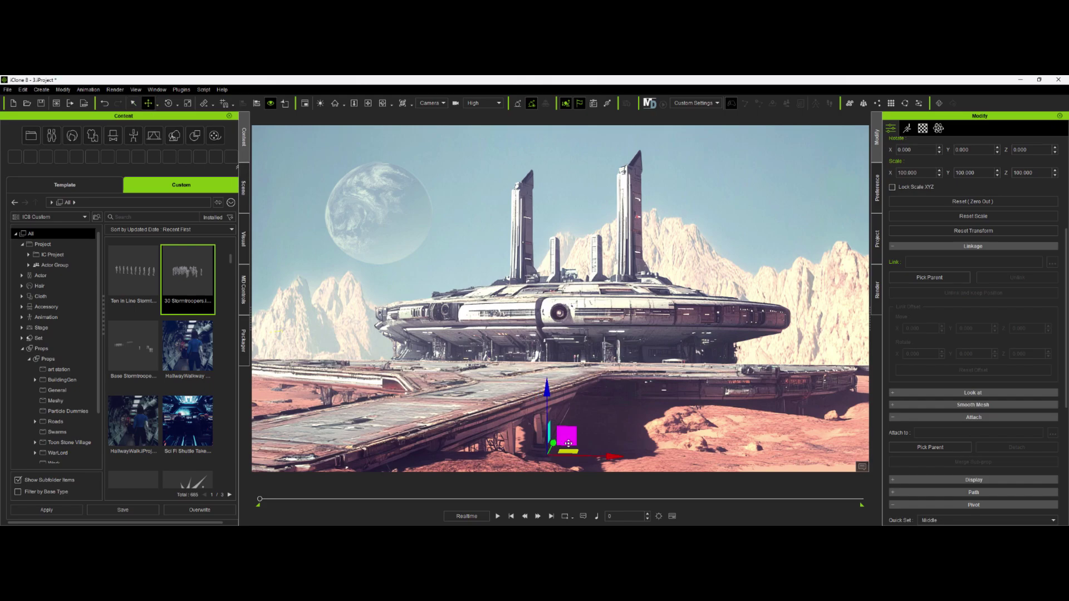
{"action": "left_click_drag", "start_coordinate": [552, 448], "coordinate": [526, 304]}
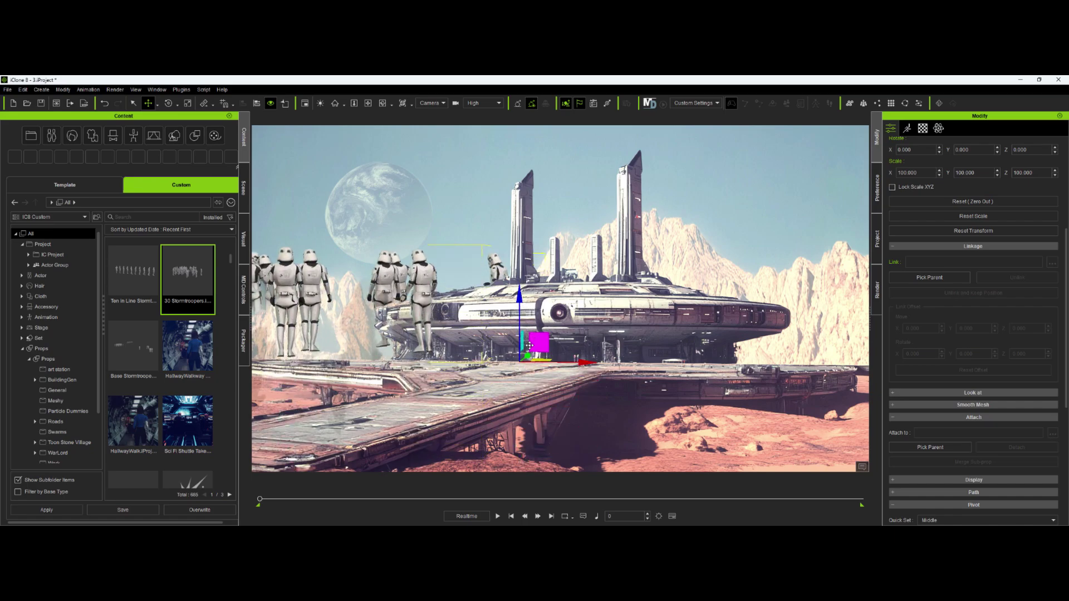
{"action": "left_click_drag", "start_coordinate": [527, 356], "coordinate": [758, 426]}
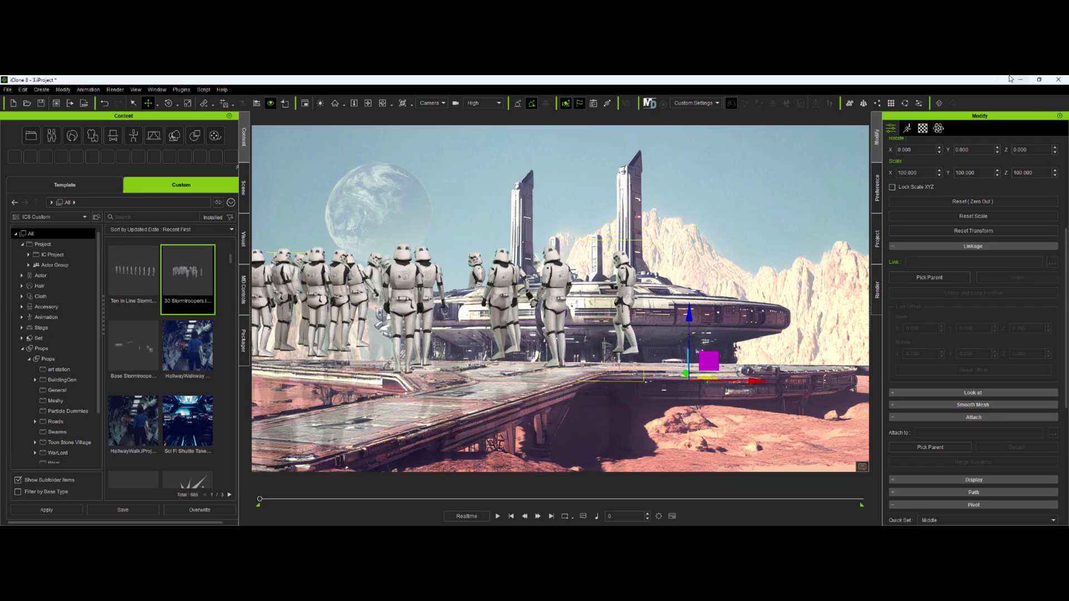
Set the Stormtroopers prop's pivot to its bottom centre and scale the group down to a fraction of its size.
{"action": "scroll", "coordinate": [976, 336], "scroll_direction": "down", "scroll_amount": 1}
{"action": "scroll", "coordinate": [976, 335], "scroll_direction": "down", "scroll_amount": 8}
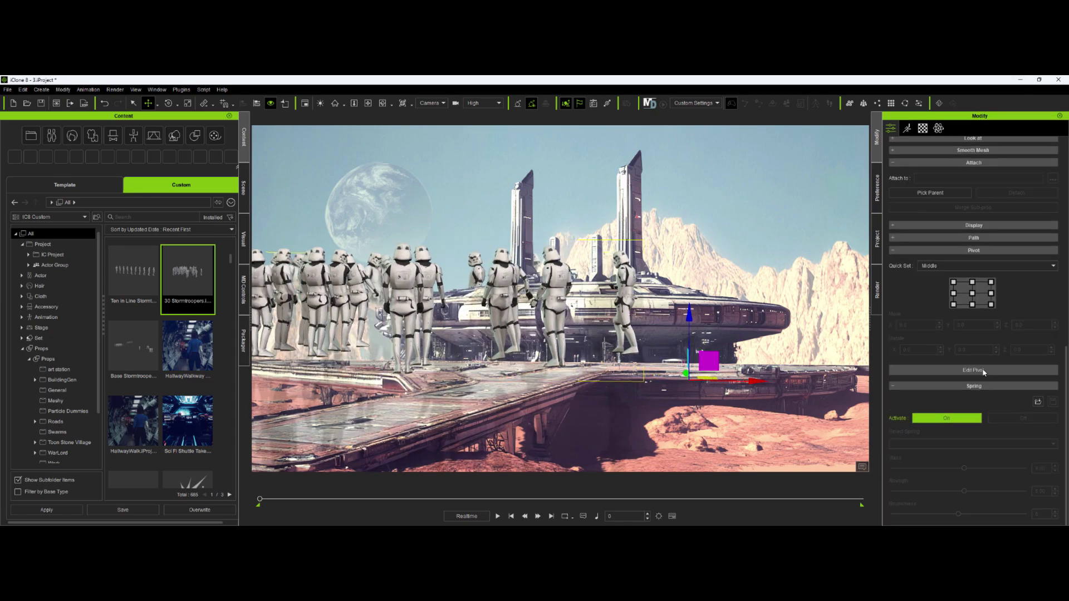
{"action": "left_click", "coordinate": [972, 305]}
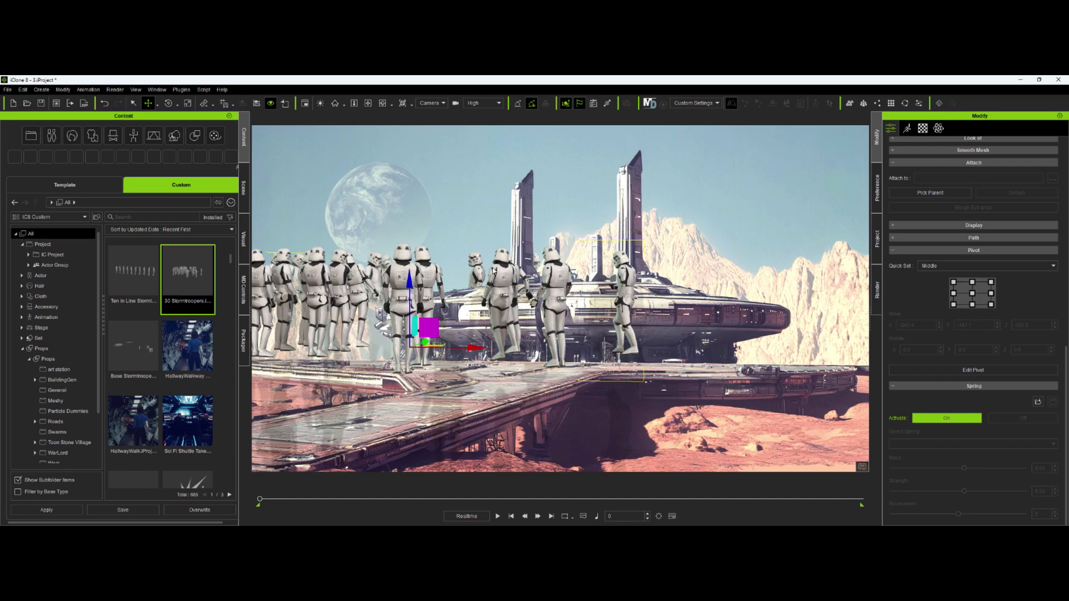
{"action": "key", "text": "r"}
{"action": "left_click_drag", "start_coordinate": [409, 347], "coordinate": [376, 399]}
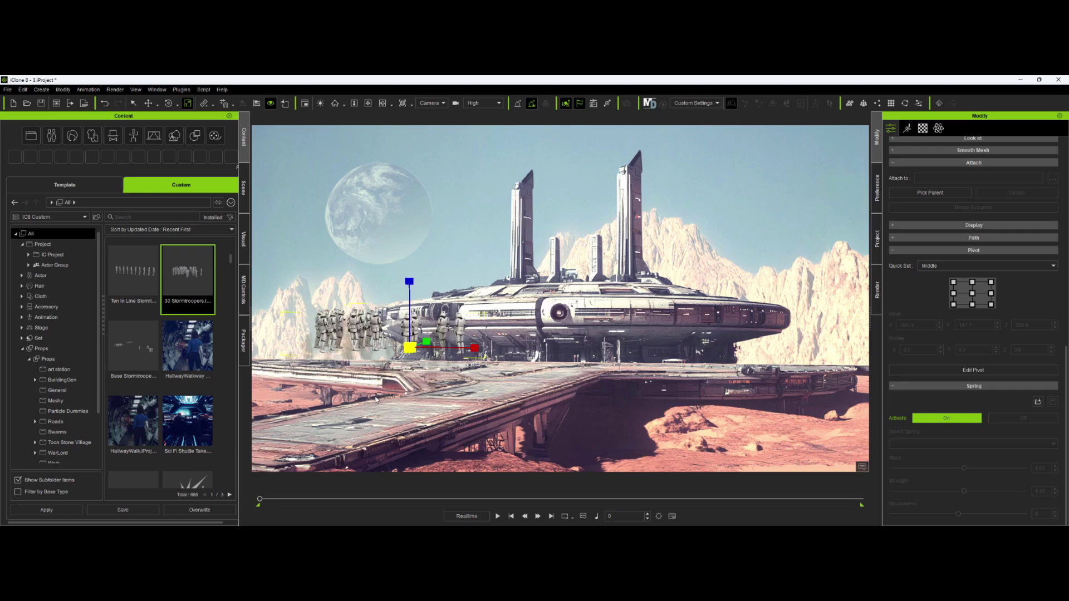
Move the Stormtroopers group down onto the near end of the walkway in the foreground.
{"action": "key", "text": "w"}
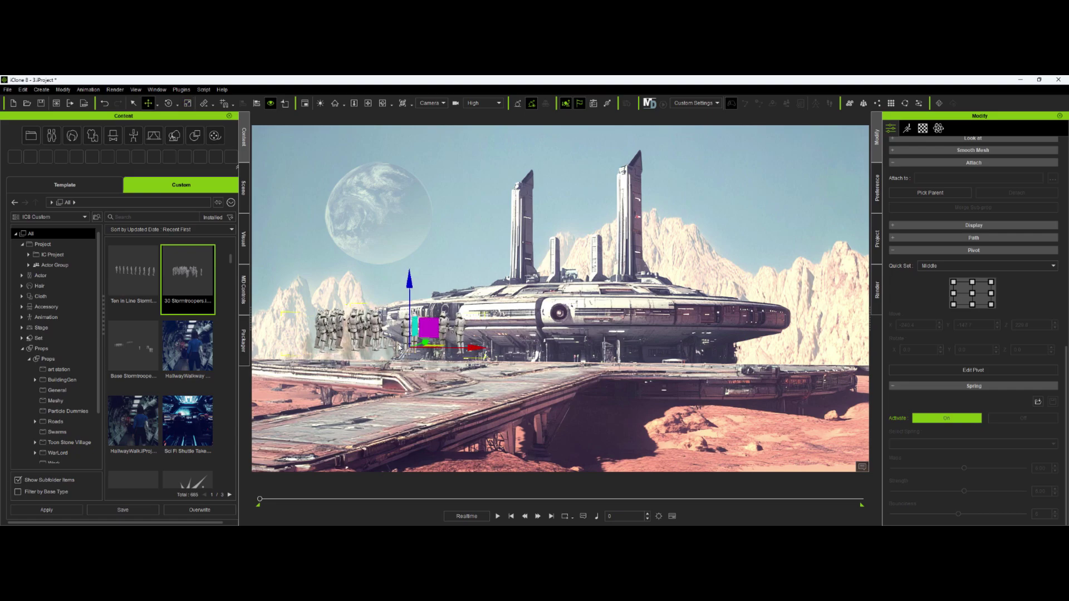
{"action": "left_click", "coordinate": [399, 324]}
{"action": "left_click_drag", "start_coordinate": [397, 326], "coordinate": [368, 455]}
{"action": "key", "text": "r"}
{"action": "key", "text": "w"}
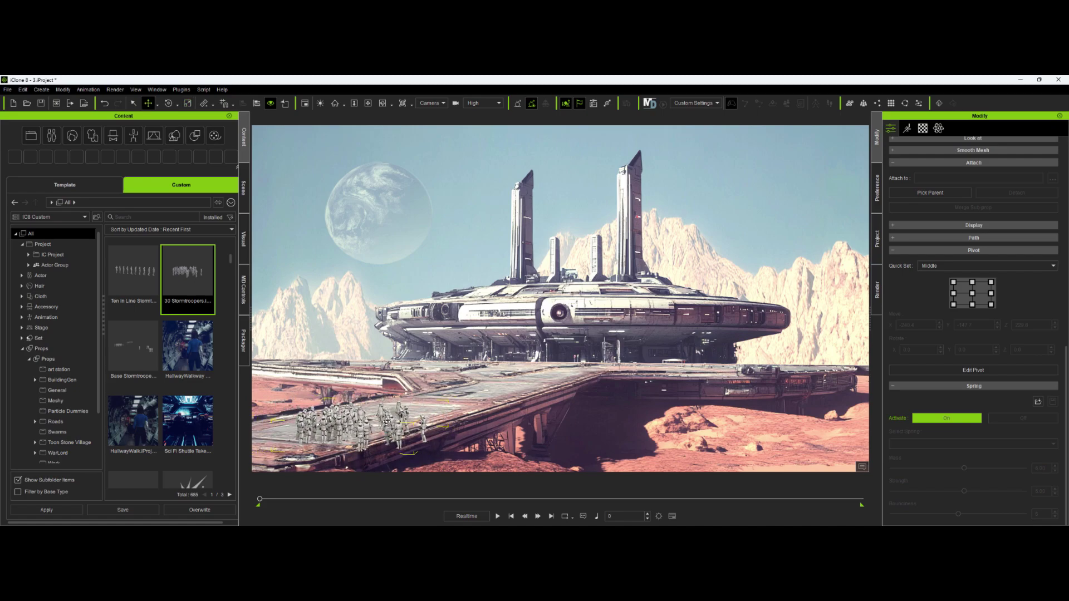
{"action": "left_click_drag", "start_coordinate": [381, 410], "coordinate": [372, 399]}
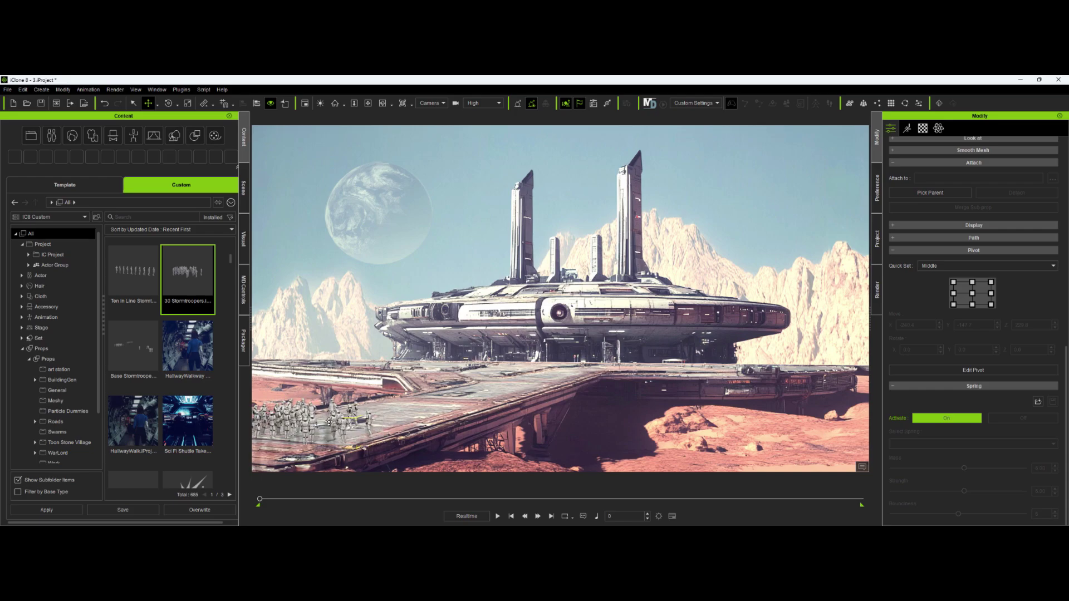
{"action": "left_click_drag", "start_coordinate": [337, 429], "coordinate": [362, 429]}
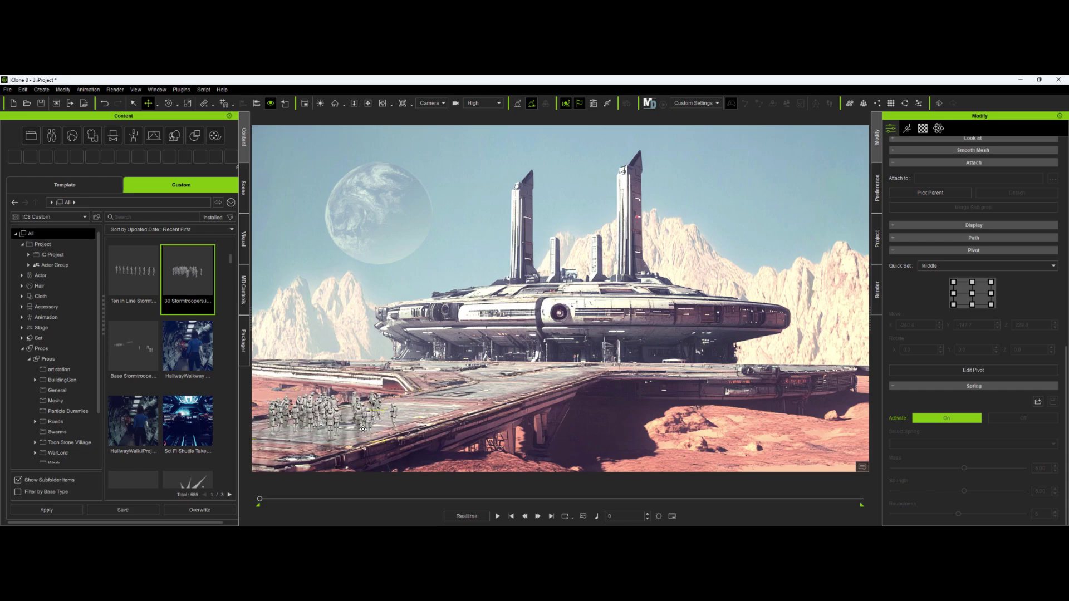
Select the Shadow Catcher under Scene Basics and raise it toward the walkway beneath the Stormtroopers.
{"action": "left_click", "coordinate": [244, 192]}
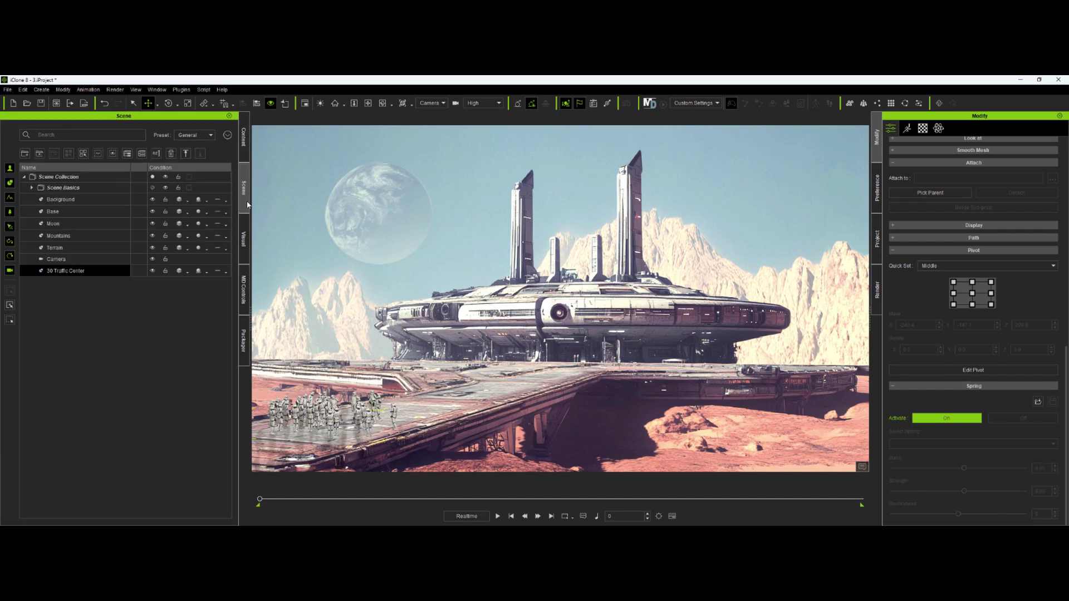
{"action": "left_click", "coordinate": [32, 188]}
{"action": "left_click", "coordinate": [79, 201]}
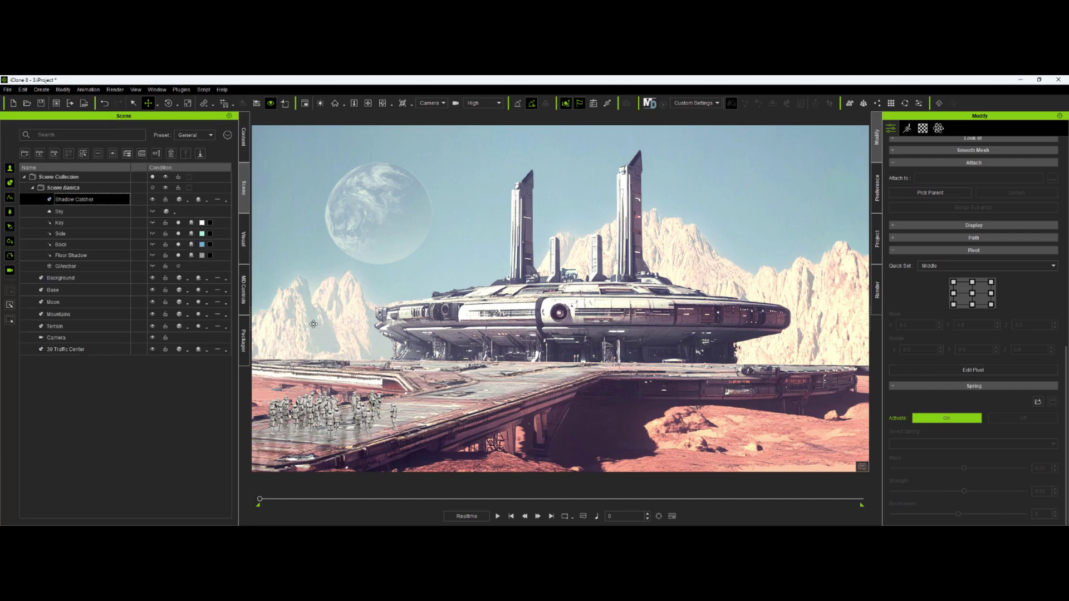
{"action": "left_click", "coordinate": [520, 422]}
{"action": "left_click_drag", "start_coordinate": [546, 391], "coordinate": [548, 335]}
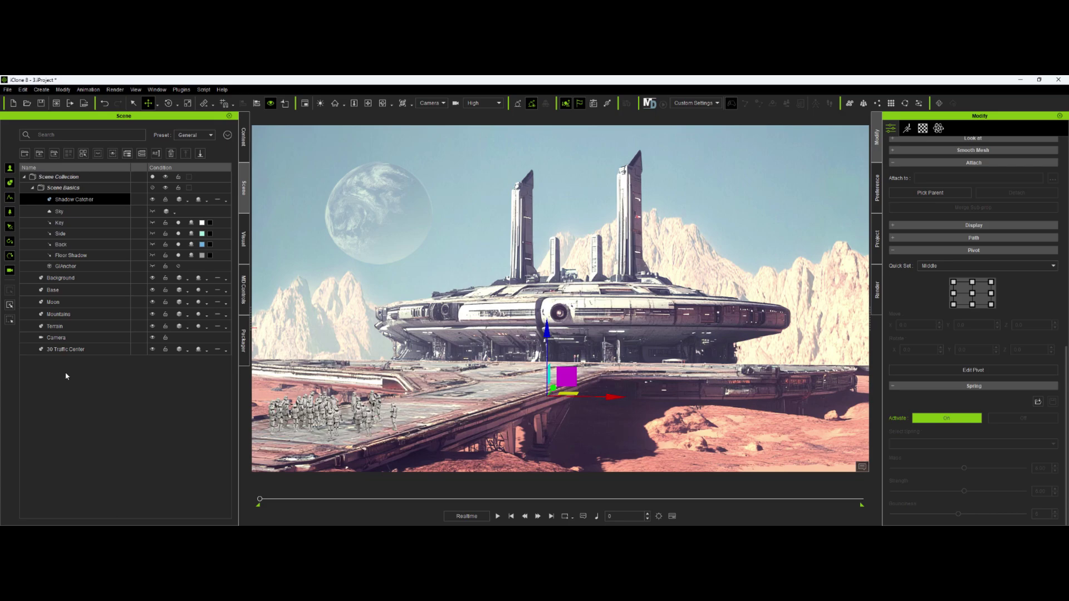
Add a solid blue picture to the scene as an image layer and stretch it to cover the whole camera view.
{"action": "left_click", "coordinate": [94, 351]}
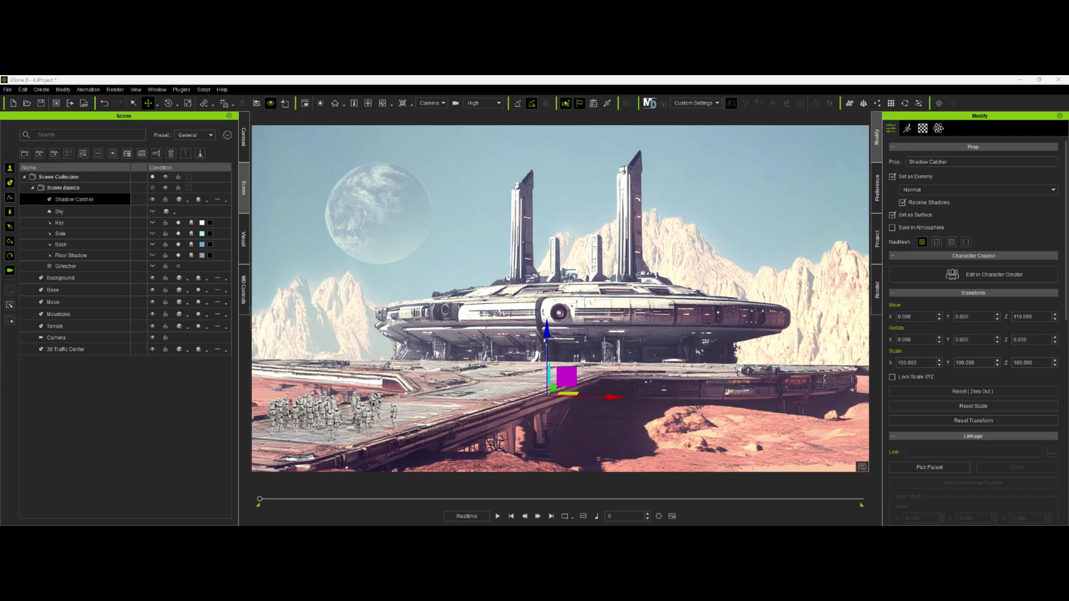
{"action": "right_click", "coordinate": [528, 324]}
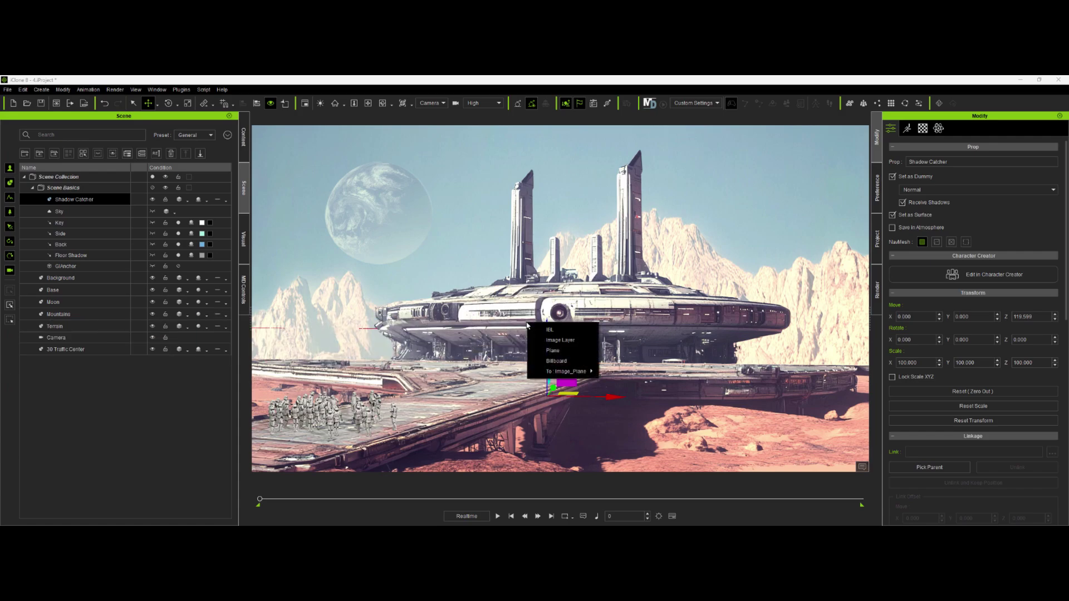
{"action": "left_click", "coordinate": [556, 344]}
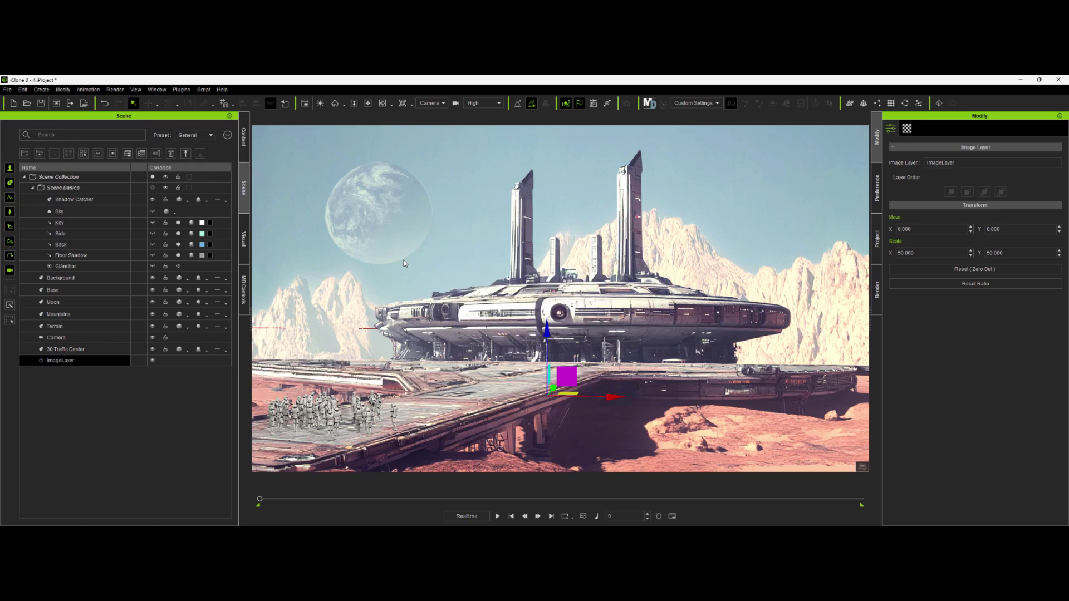
{"action": "left_click_drag", "start_coordinate": [406, 212], "coordinate": [252, 126]}
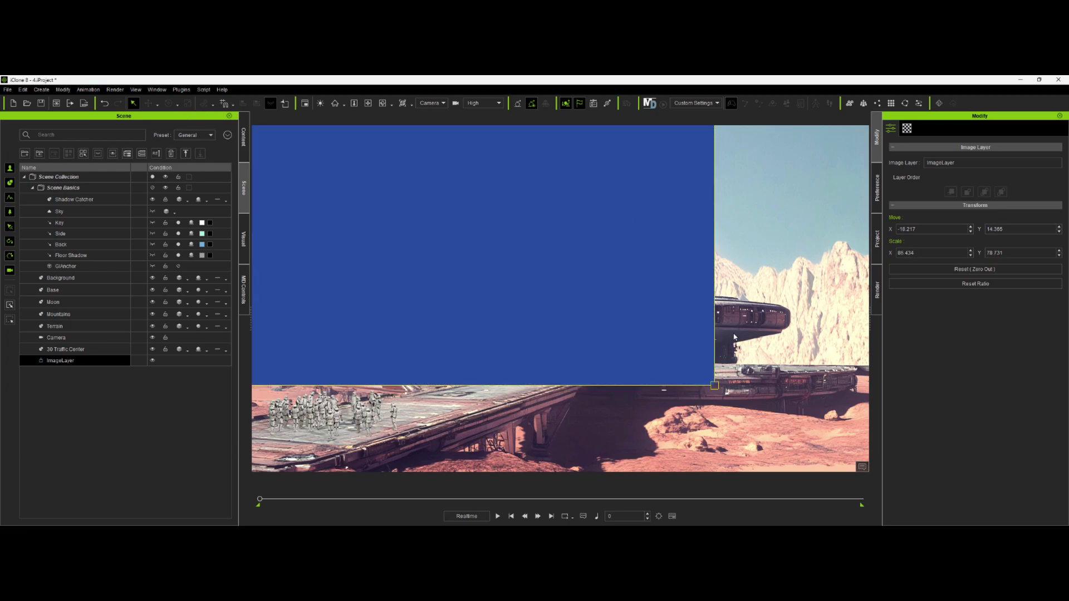
{"action": "left_click_drag", "start_coordinate": [712, 384], "coordinate": [876, 497]}
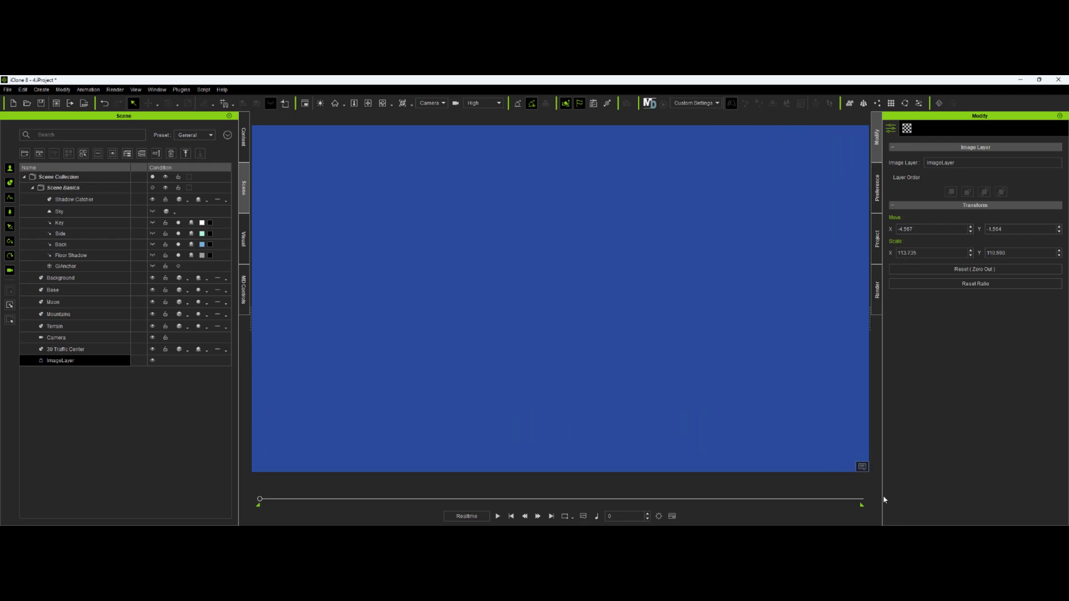
Set the blue image layer's opacity to 54 and hide and show it once to compare the tint.
{"action": "left_click", "coordinate": [908, 130]}
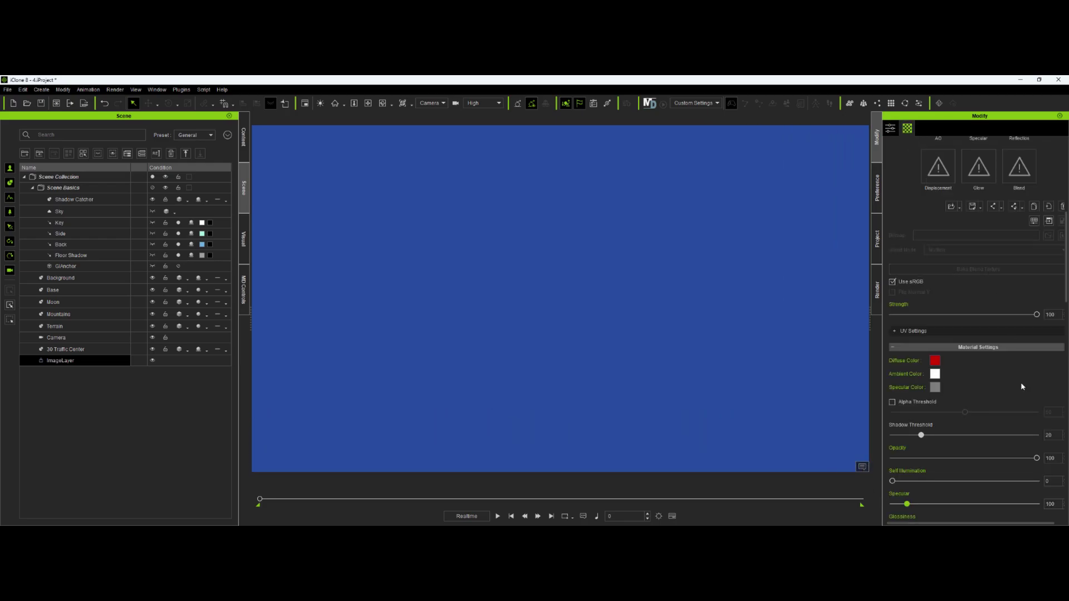
{"action": "left_click_drag", "start_coordinate": [1036, 458], "coordinate": [965, 483]}
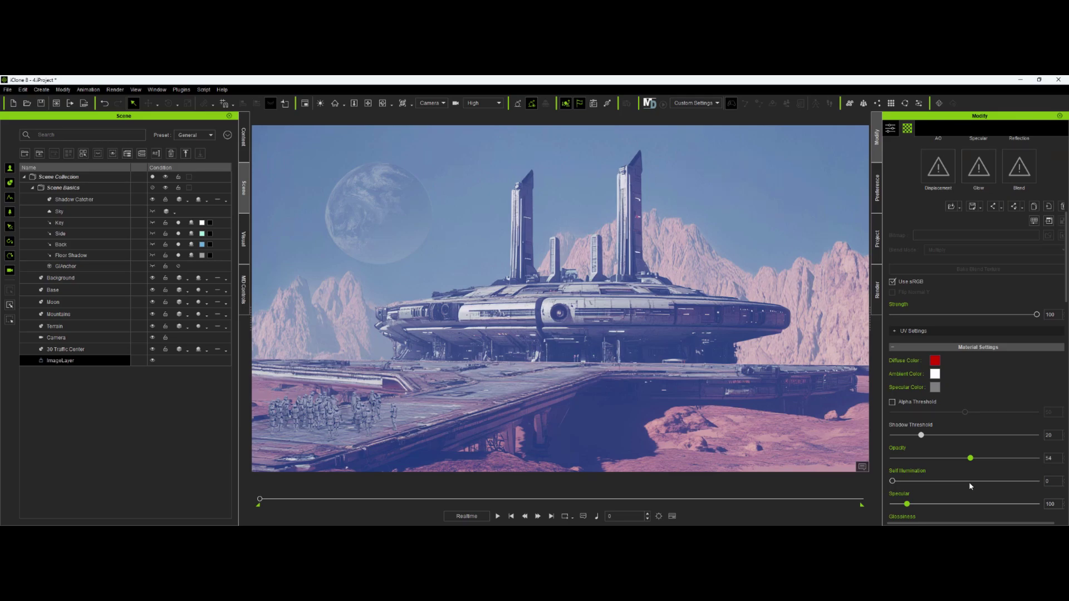
{"action": "left_click", "coordinate": [152, 361]}
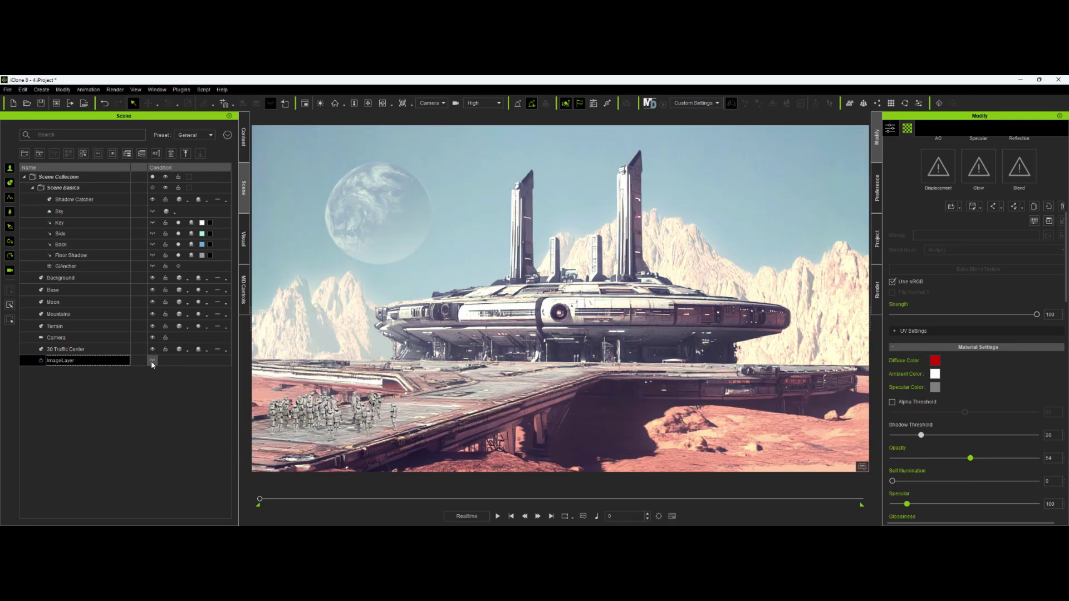
{"action": "left_click", "coordinate": [151, 360]}
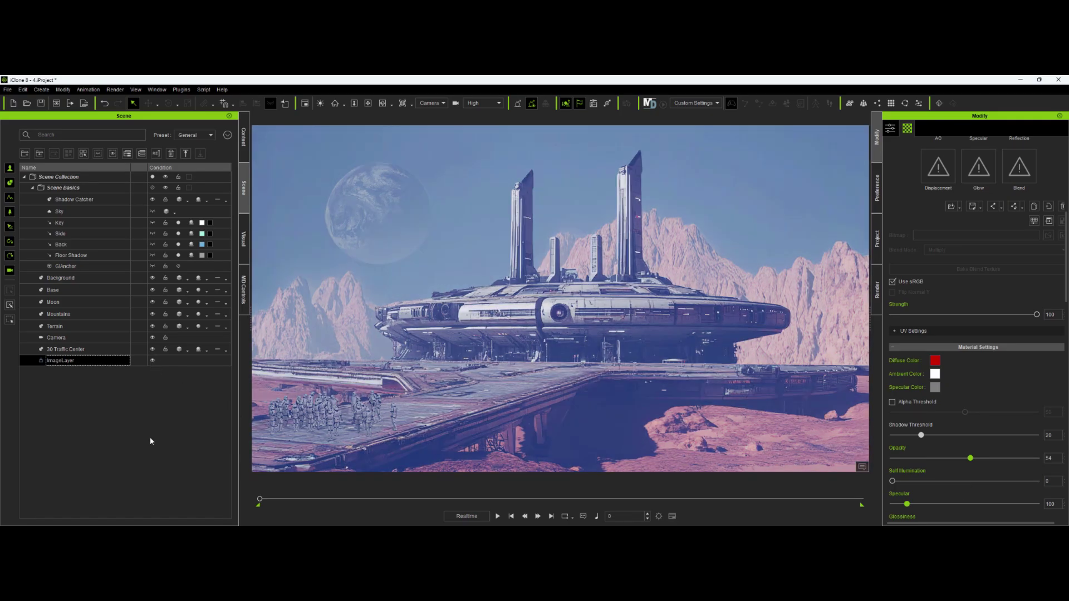